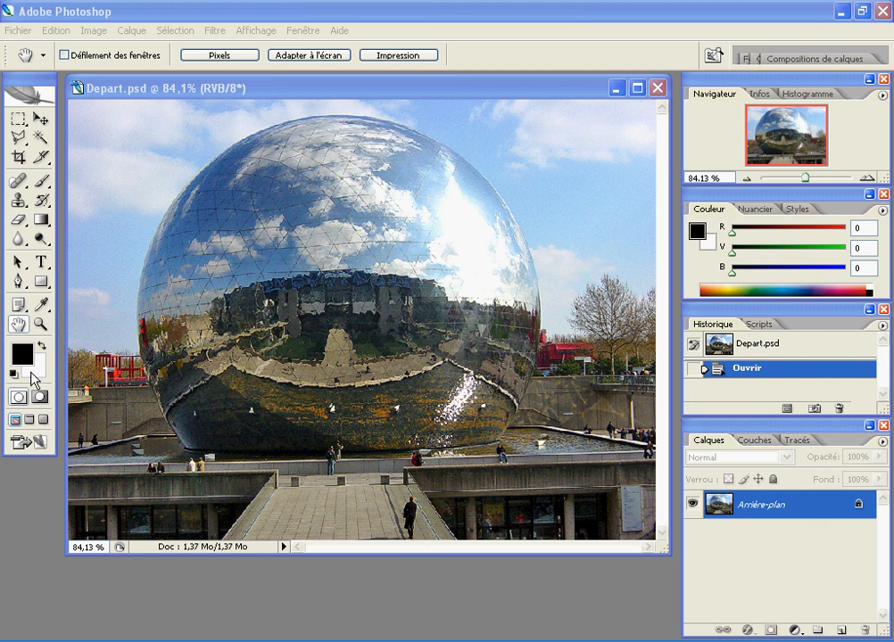
- Try to remove the shadow line beside the walking figure with the Clone Stamp, sampling nearby clear paving, and undo the stroke
left_click(18, 201)
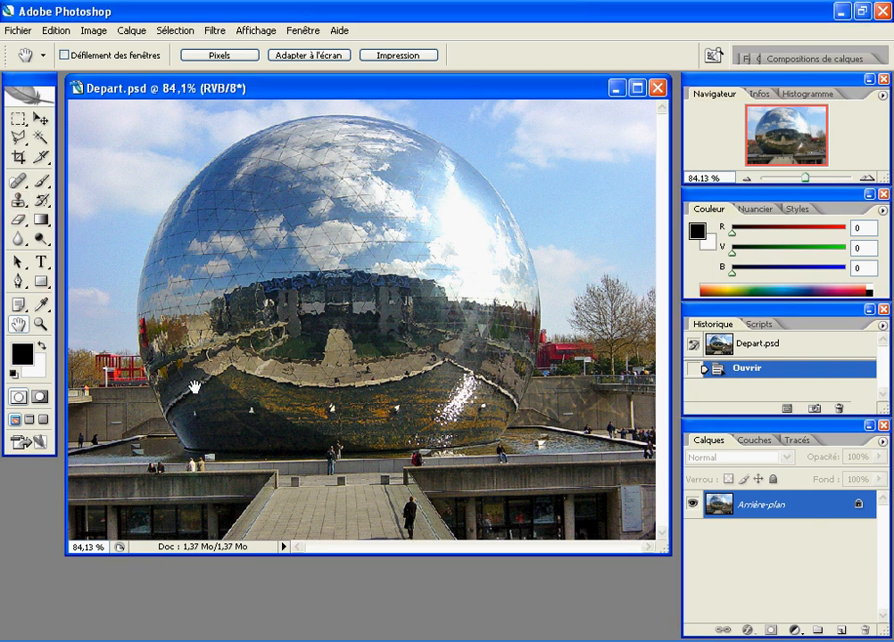
left_click(18, 199)
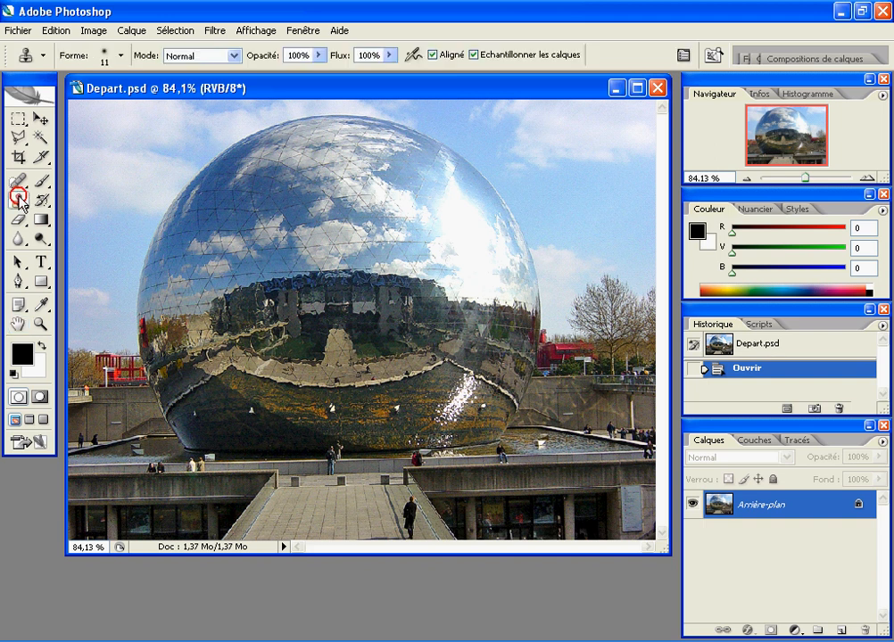
left_click(366, 504)
left_click(368, 588)
left_click(349, 511)
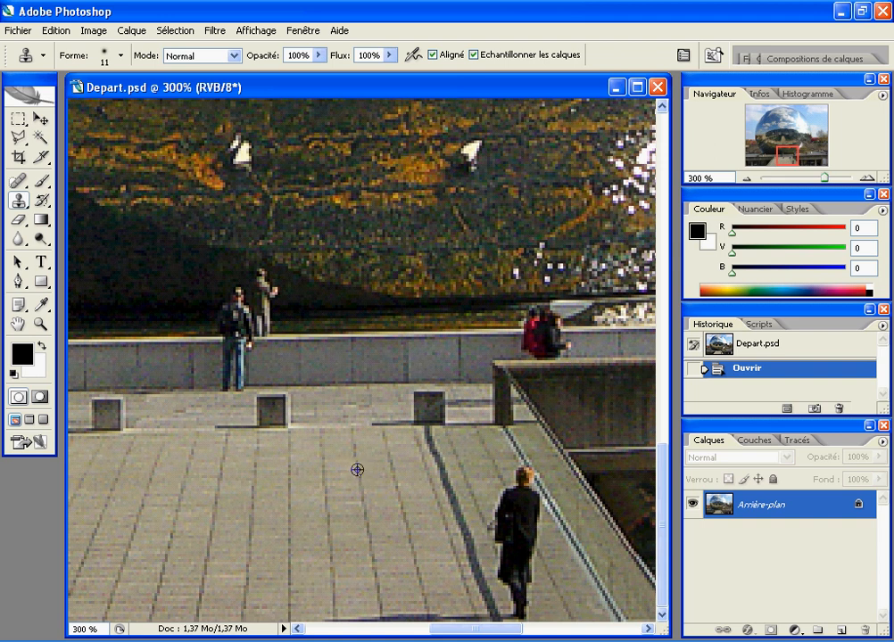
left_click(357, 469, "alt")
left_click(424, 465)
mouse_move(432, 480)
left_mouse_down()
mouse_move(455, 578)
mouse_move(460, 473)
mouse_move(477, 548)
mouse_move(483, 498)
mouse_move(499, 537)
mouse_move(482, 499)
mouse_move(465, 561)
mouse_move(444, 513)
mouse_move(446, 548)
mouse_move(425, 514)
mouse_move(408, 524)
mouse_move(397, 514)
mouse_move(337, 525)
mouse_move(258, 509)
mouse_move(438, 477)
mouse_move(234, 479)
mouse_move(330, 463)
mouse_move(444, 472)
mouse_move(424, 524)
mouse_move(394, 557)
mouse_move(451, 569)
left_mouse_up()
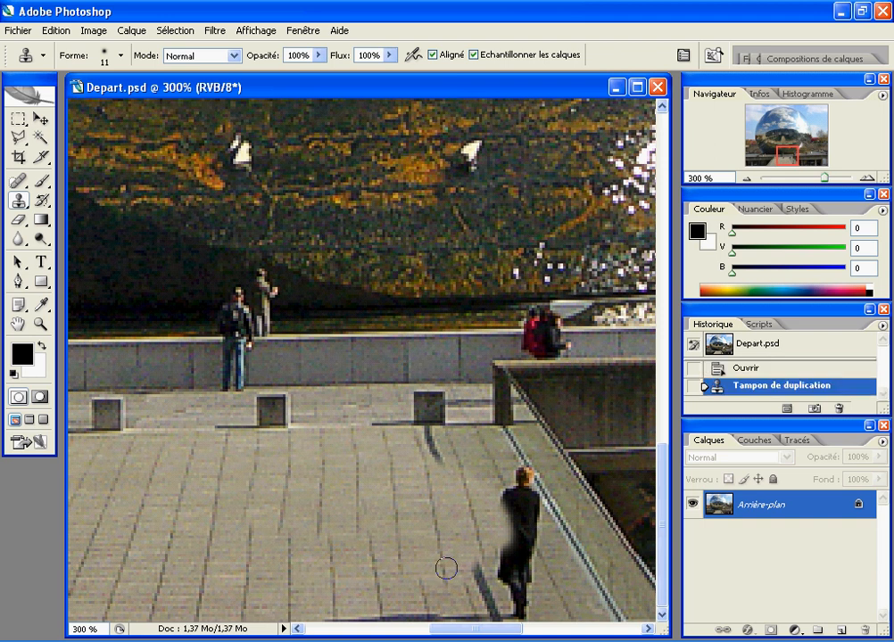
key("ctrl+z")
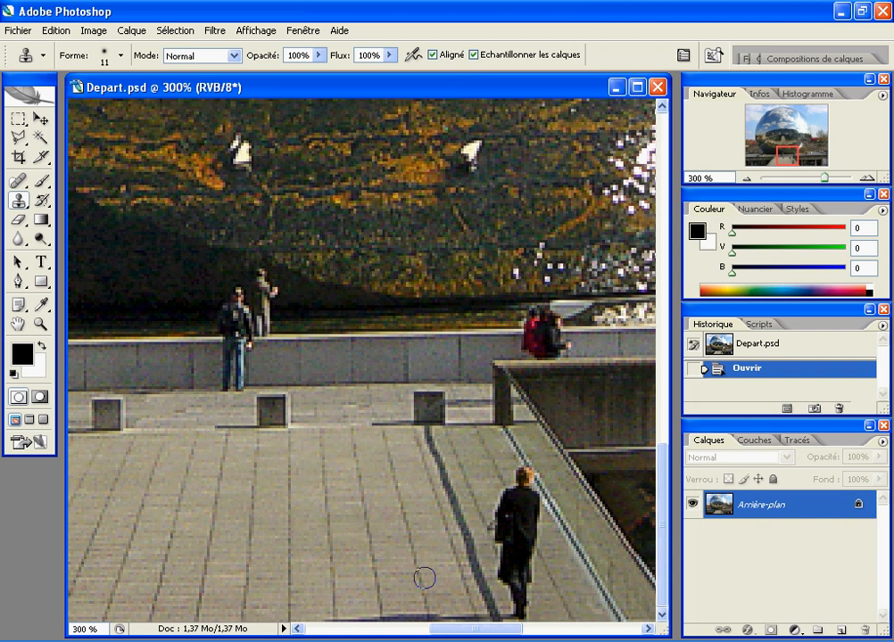
- Try to copy a four-sided patch of clear paving, outlined with the Polygonal Lasso, onto a new layer
left_click(17, 136)
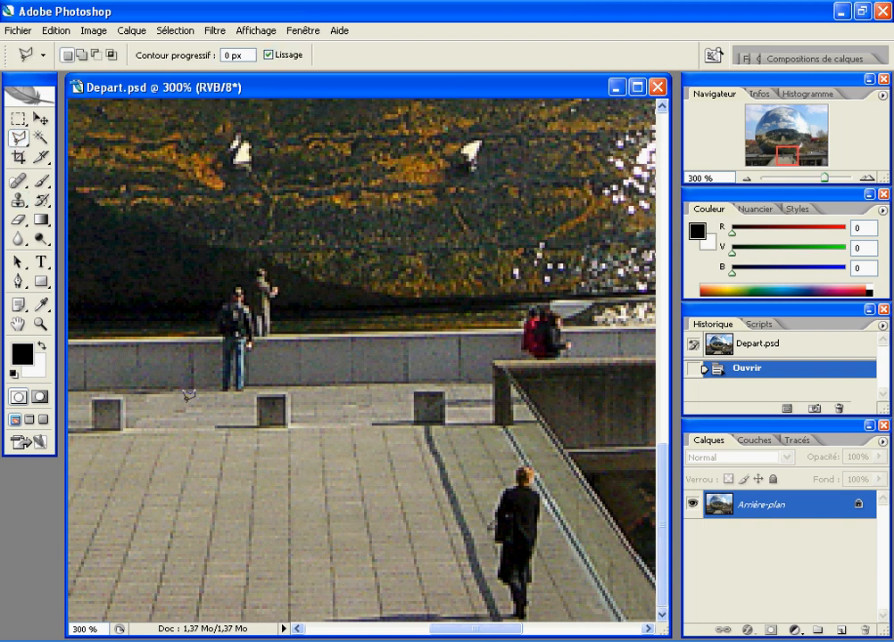
left_click(295, 448)
left_click(409, 448)
left_click(436, 583)
double_click(314, 586)
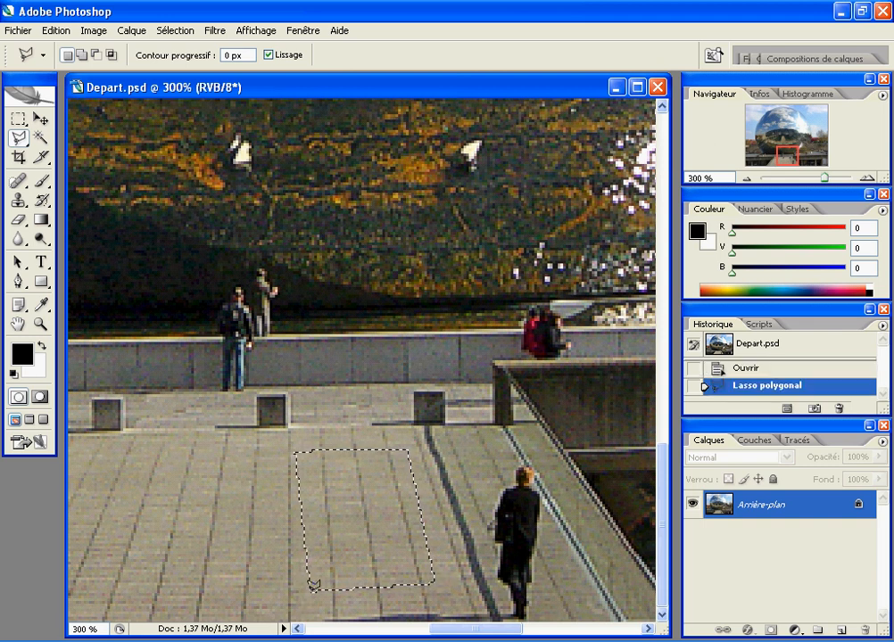
key("ctrl+v")
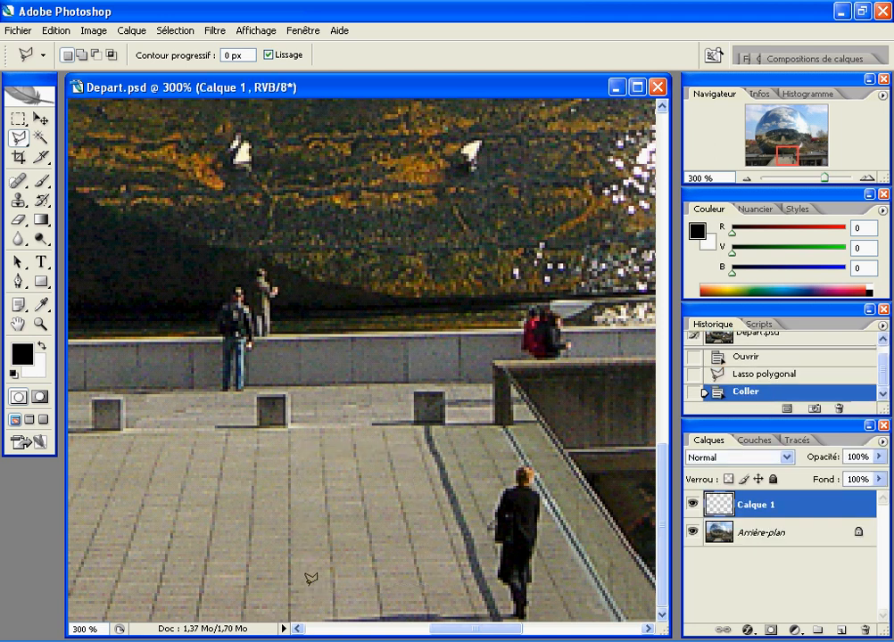
- Try to cover the walking figure by moving and distorting the pasted paving patch, and revert the image to its opened state
left_click(41, 119)
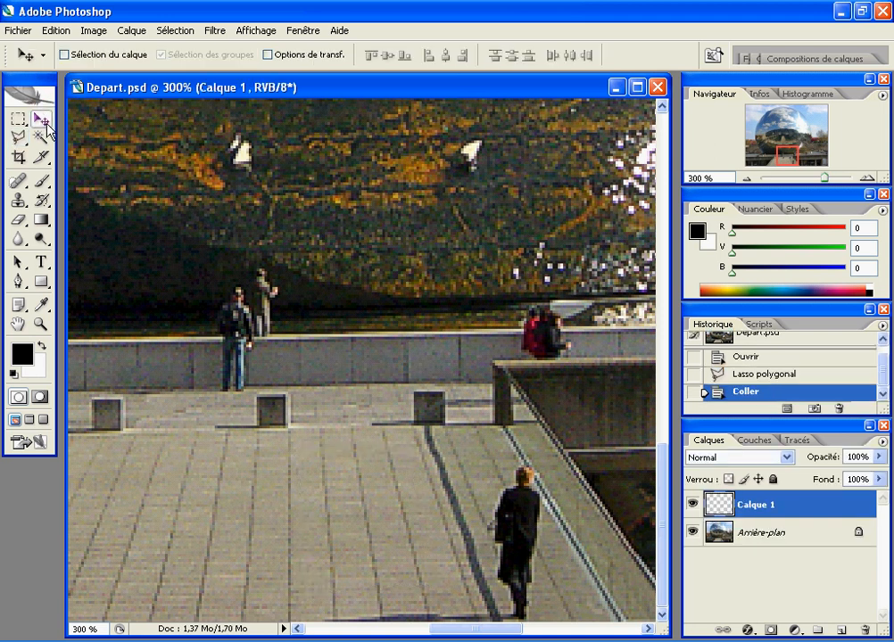
left_click_drag(371, 534, 493, 532)
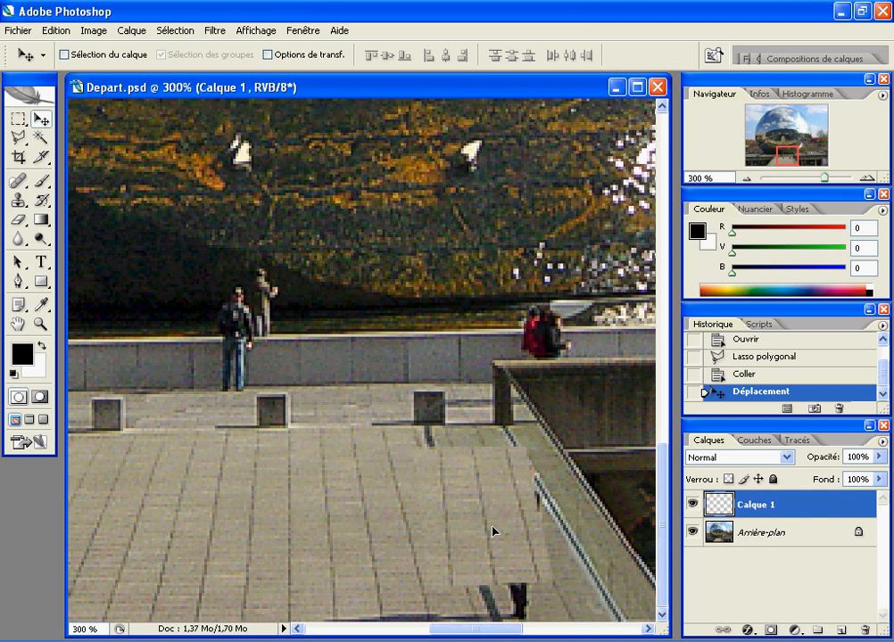
key("ctrl+t")
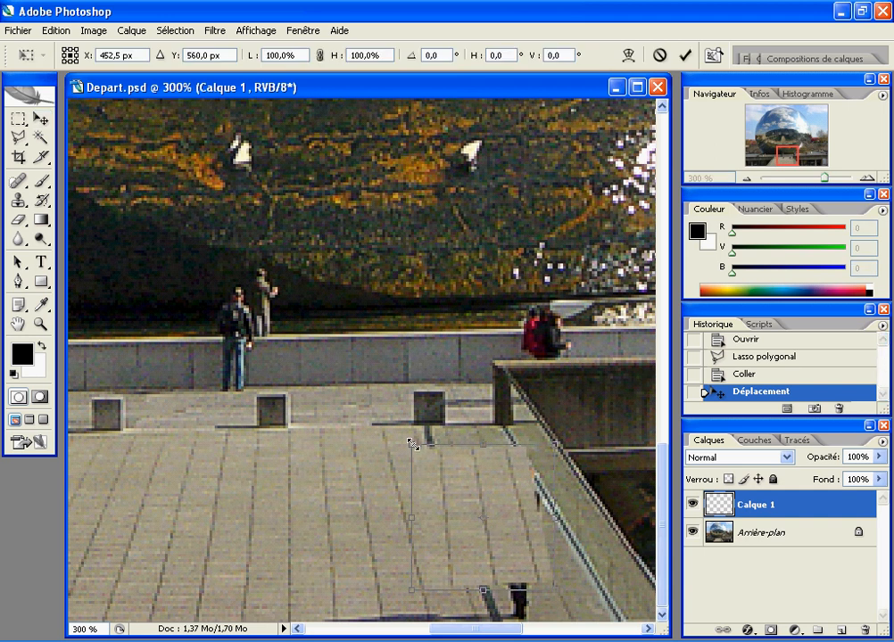
left_click_drag(412, 443, 384, 444)
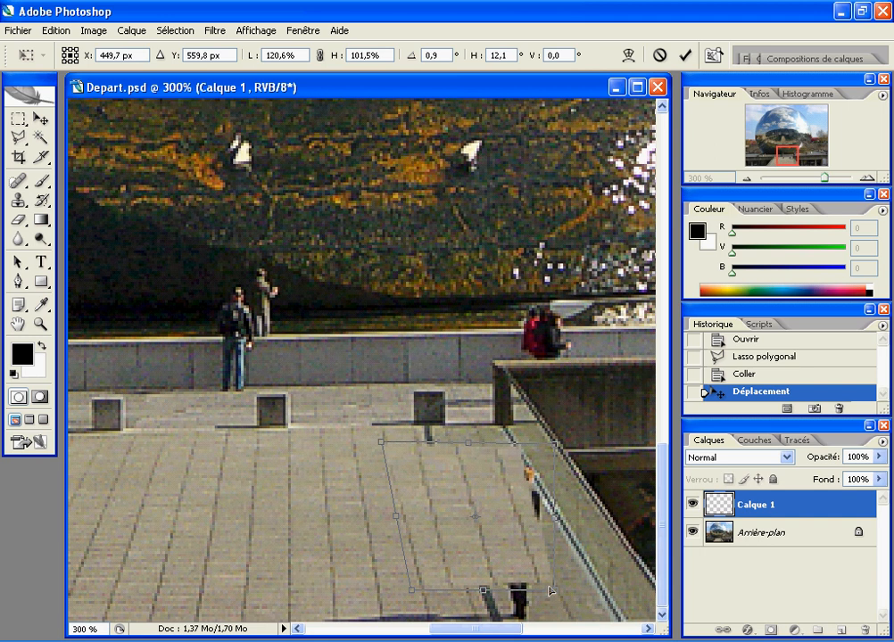
left_click_drag(556, 590, 565, 592)
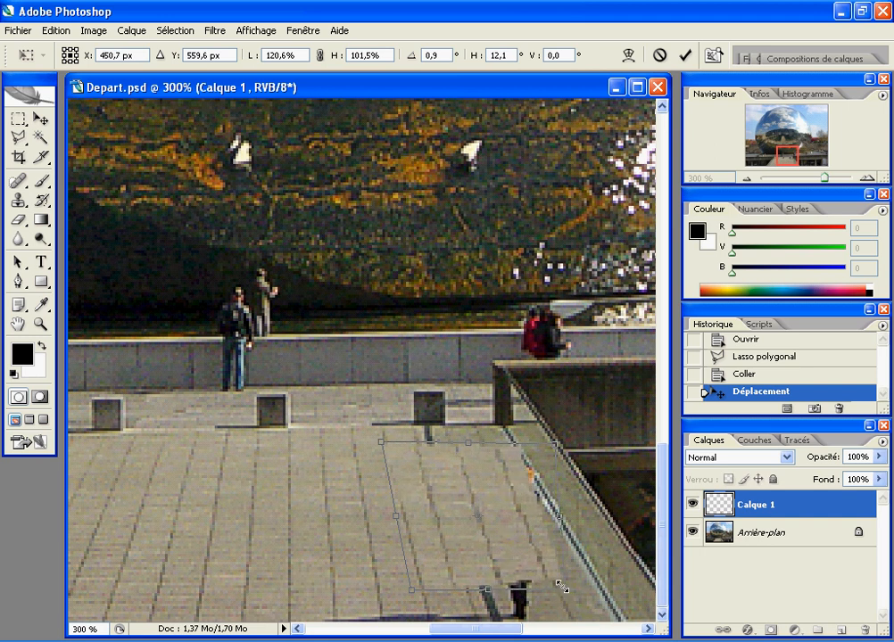
key("Return")
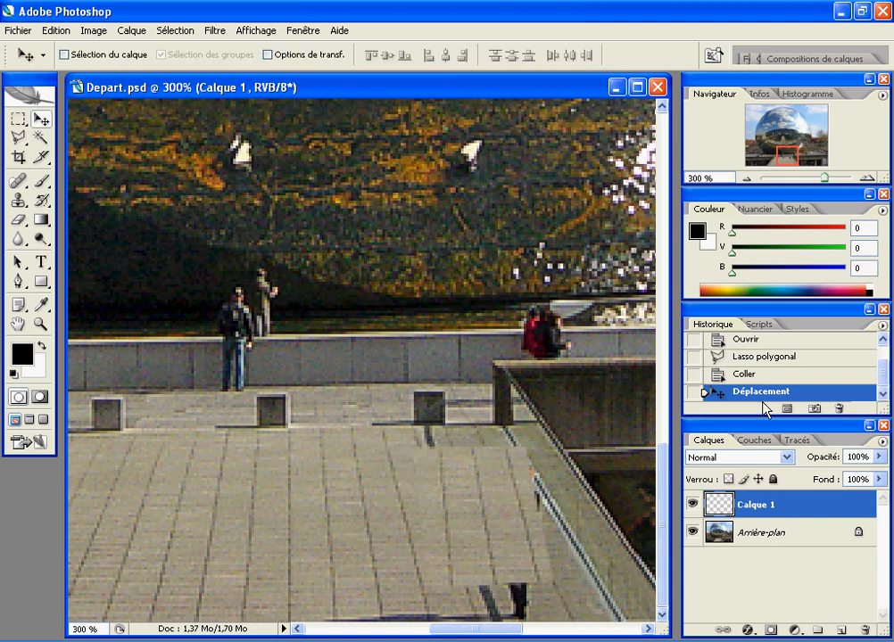
left_click(742, 340)
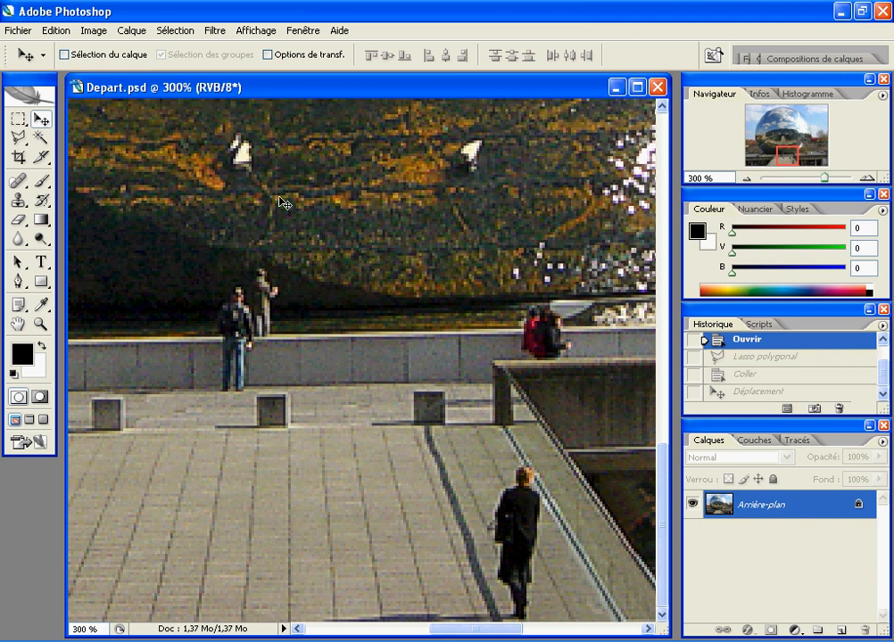
- Open the Vanishing Point filter and define a four-corner perspective plane on the paving around the walking figure and its neighbouring shadow line
left_click(216, 31)
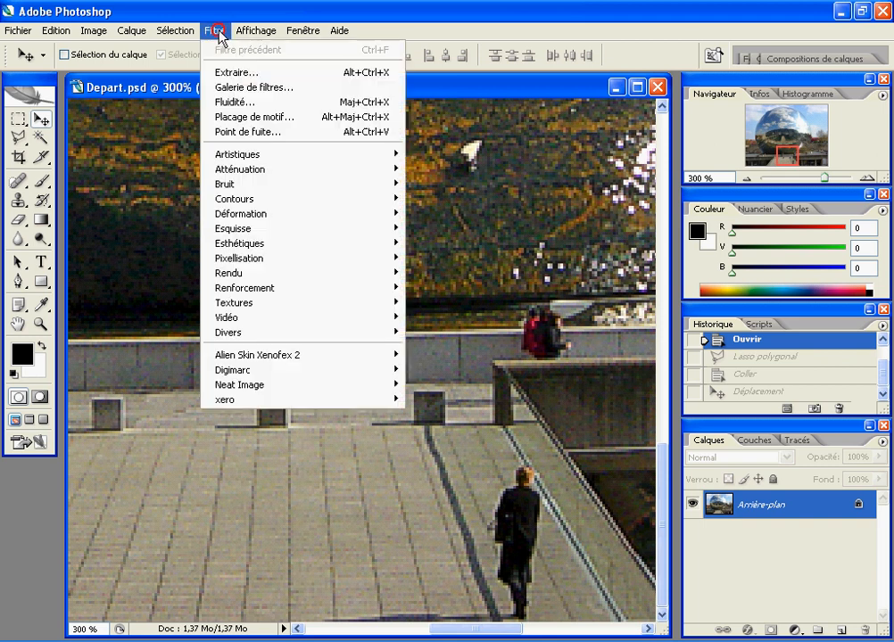
left_click(278, 132)
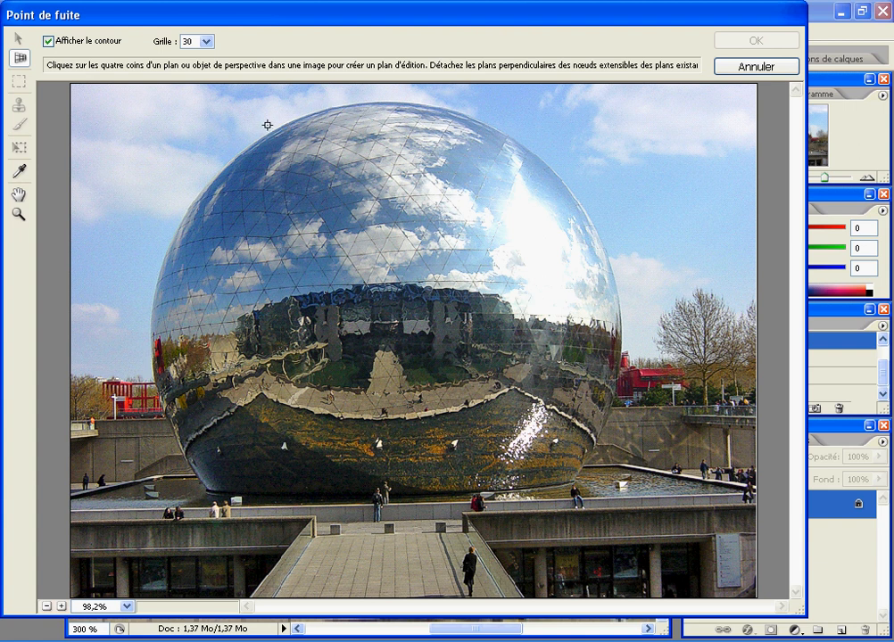
left_click(18, 214)
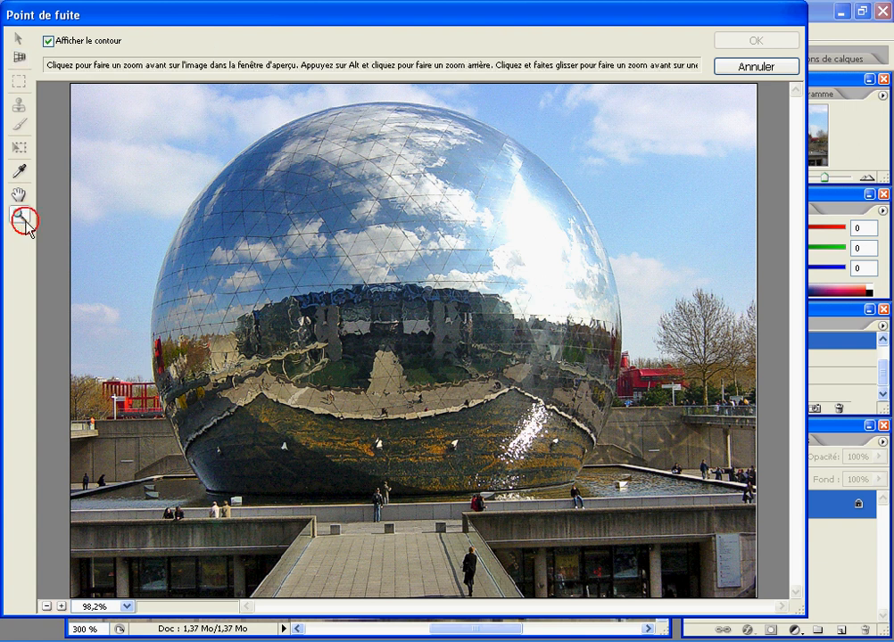
left_click(454, 582)
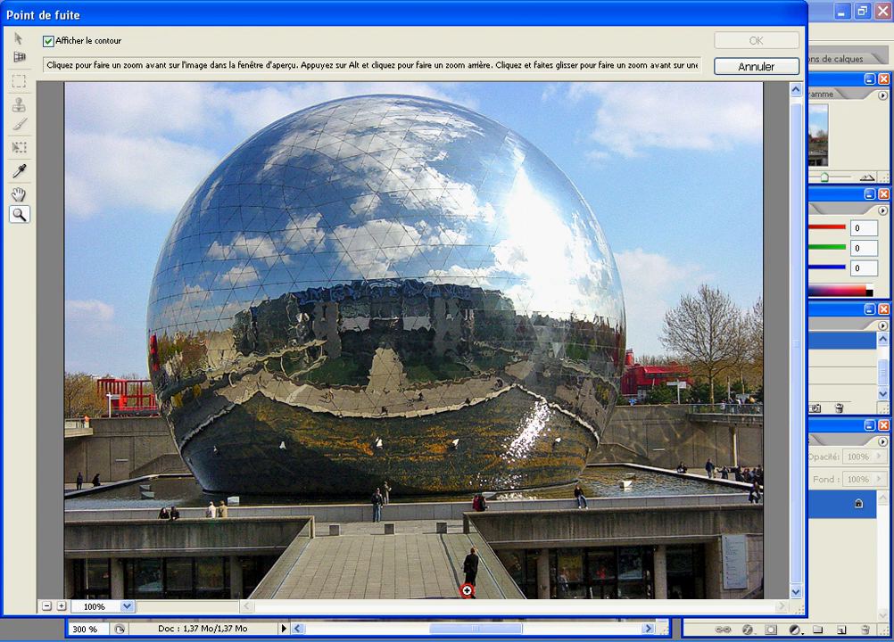
left_click(469, 581)
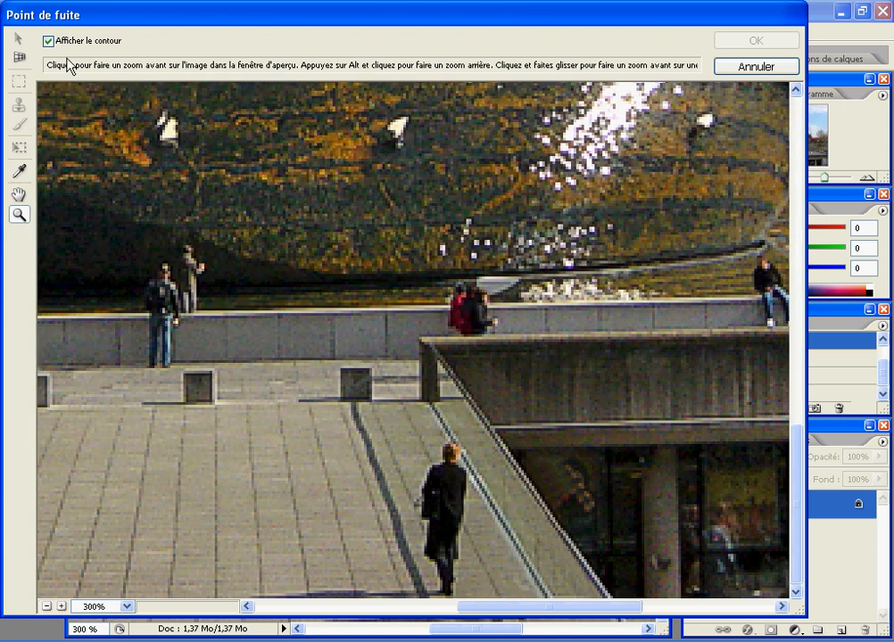
left_click(19, 58)
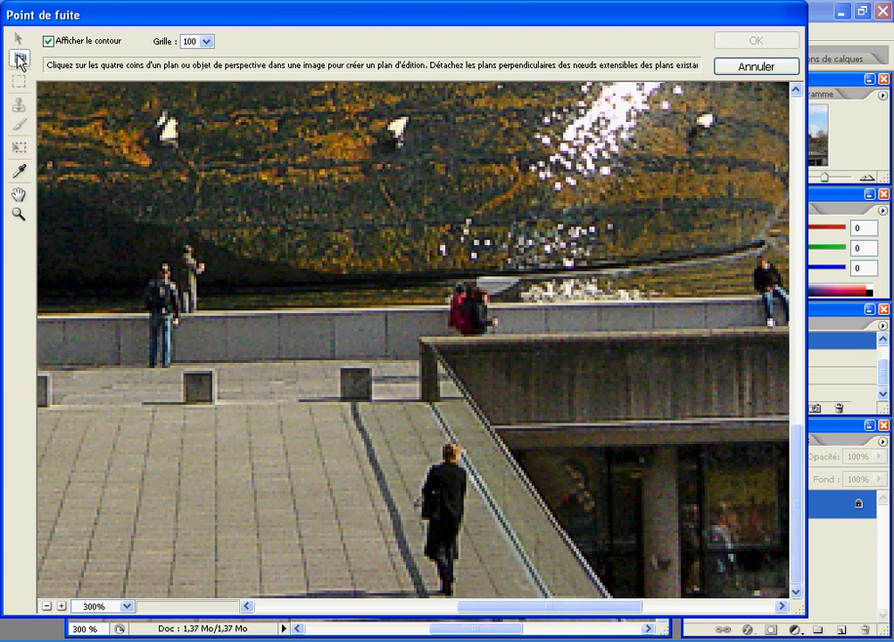
left_click(214, 407)
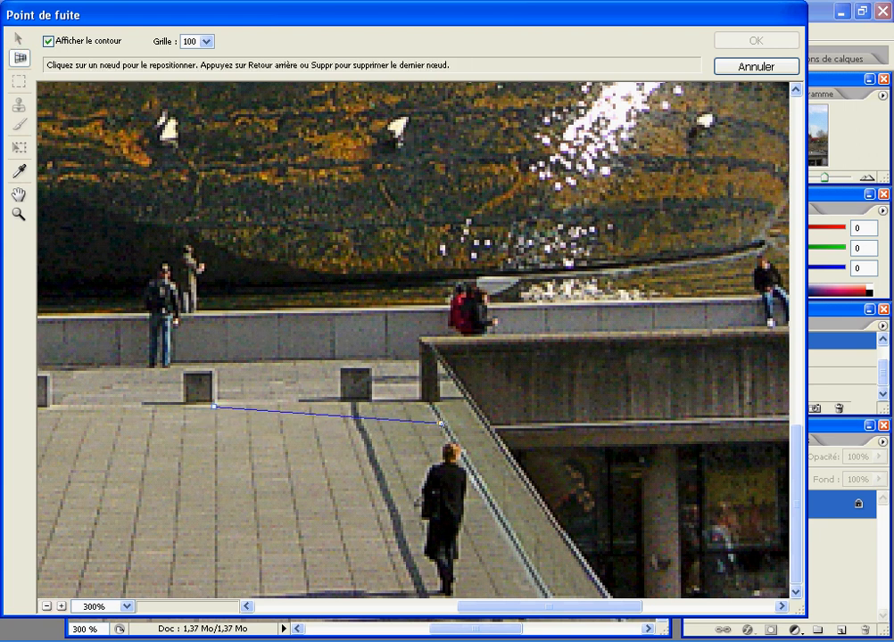
left_click(436, 400)
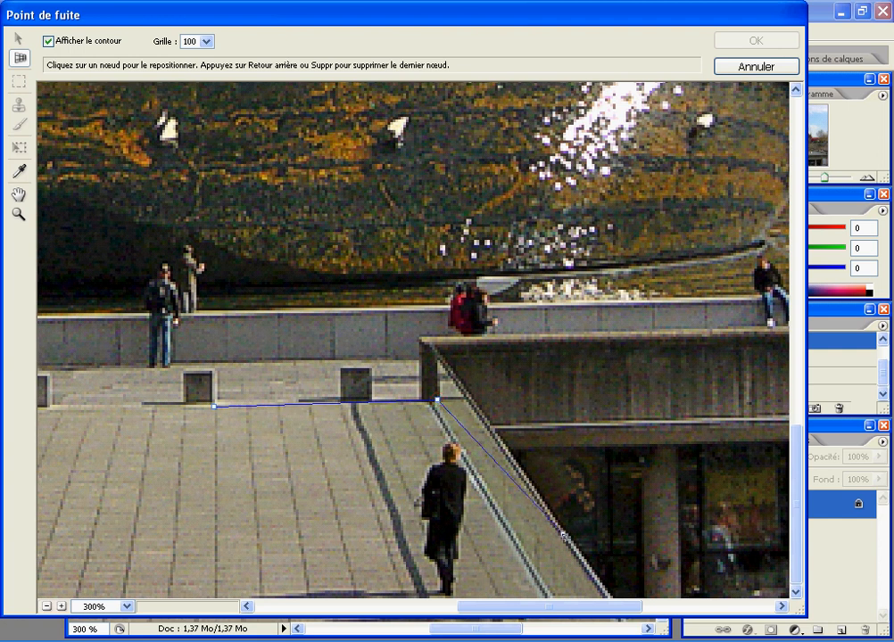
left_click(566, 593)
left_click(444, 592)
left_click_drag(444, 592, 192, 586)
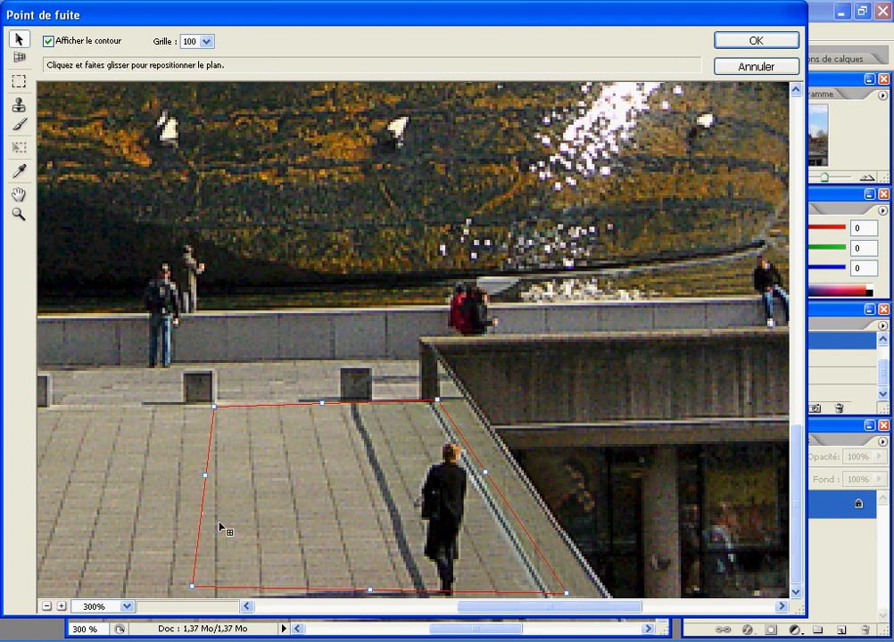
- Adjust the plane's four corners to follow a straight paving joint on one side and the walkway's edge line on the other
left_click_drag(191, 587, 219, 598)
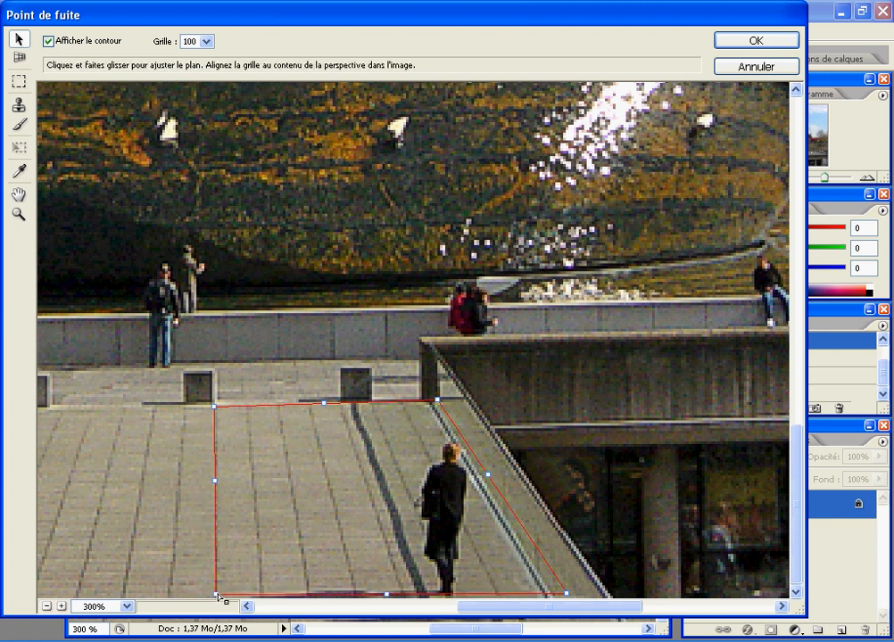
left_click_drag(216, 407, 218, 408)
left_click_drag(440, 403, 434, 407)
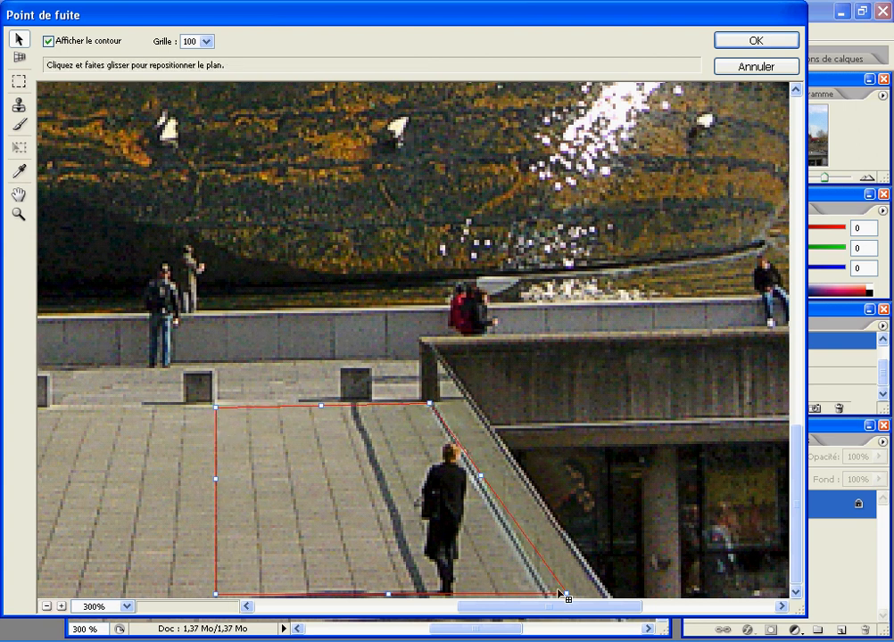
left_click_drag(567, 595, 547, 597)
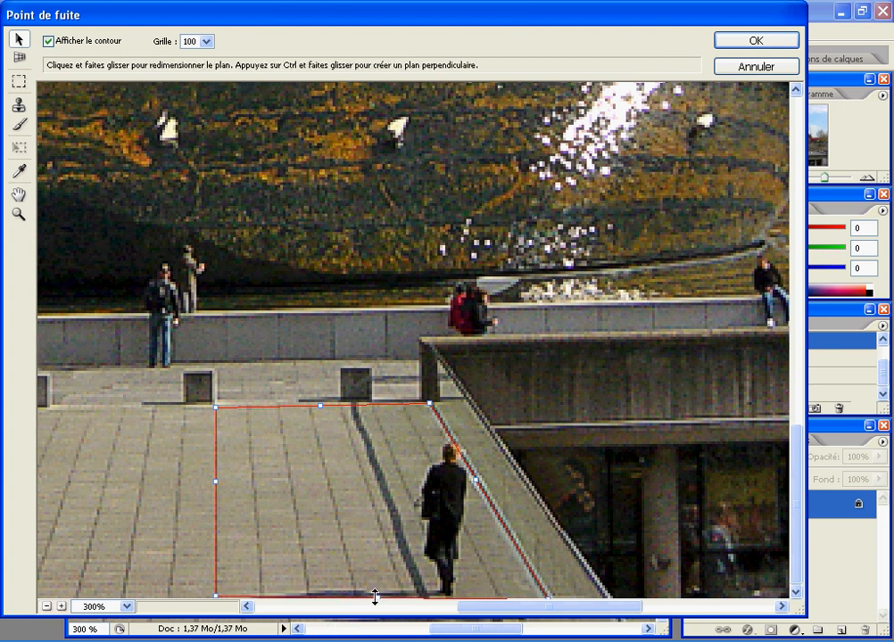
- Widen the perspective plane on both sides and straighten its far edge along the paving beneath the stone blocks
left_click_drag(478, 481, 501, 467)
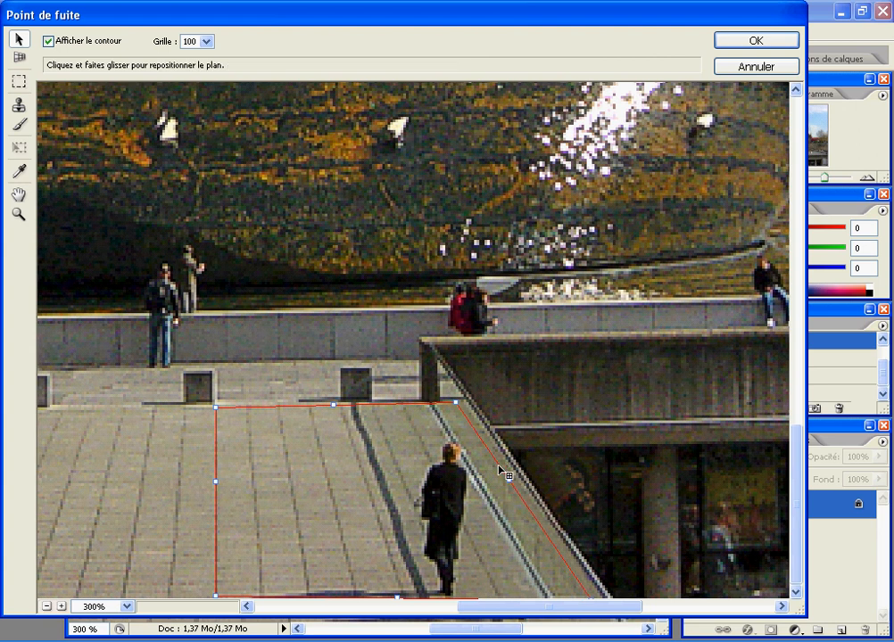
left_click_drag(215, 481, 179, 485)
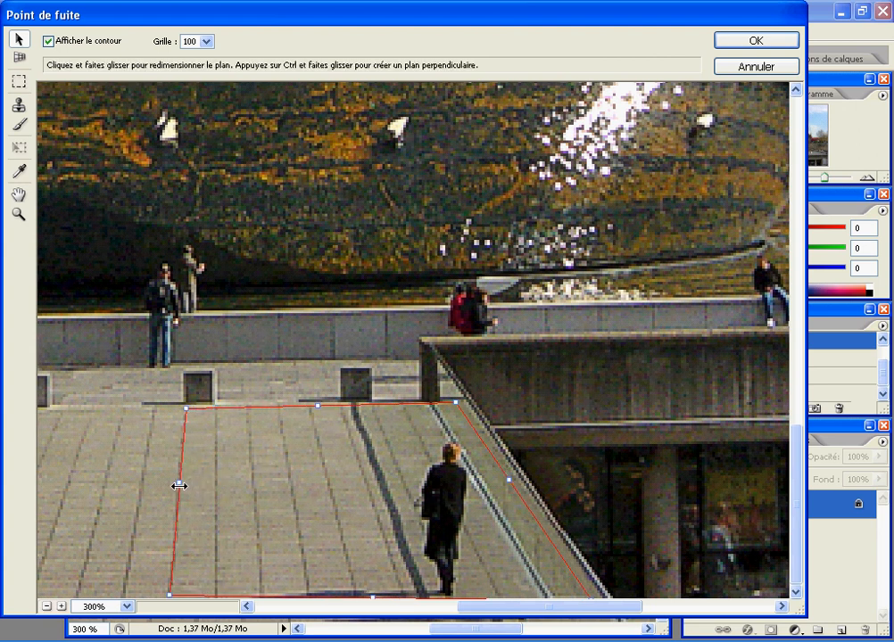
left_click_drag(189, 412, 185, 406)
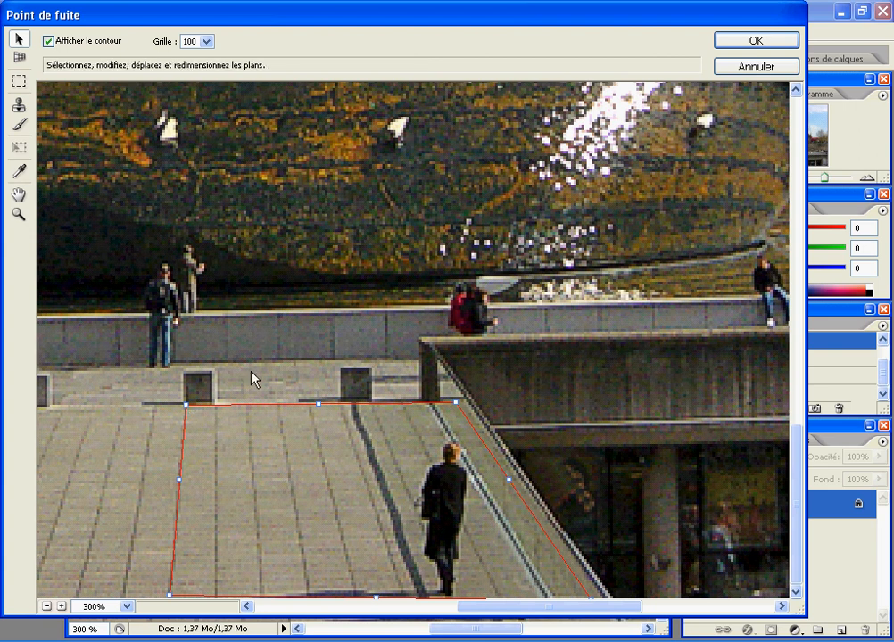
- Paint out the shadow line and the walking figure with the Vanishing Point Stamp tool, sampling clear paving inside the plane
left_click(18, 106)
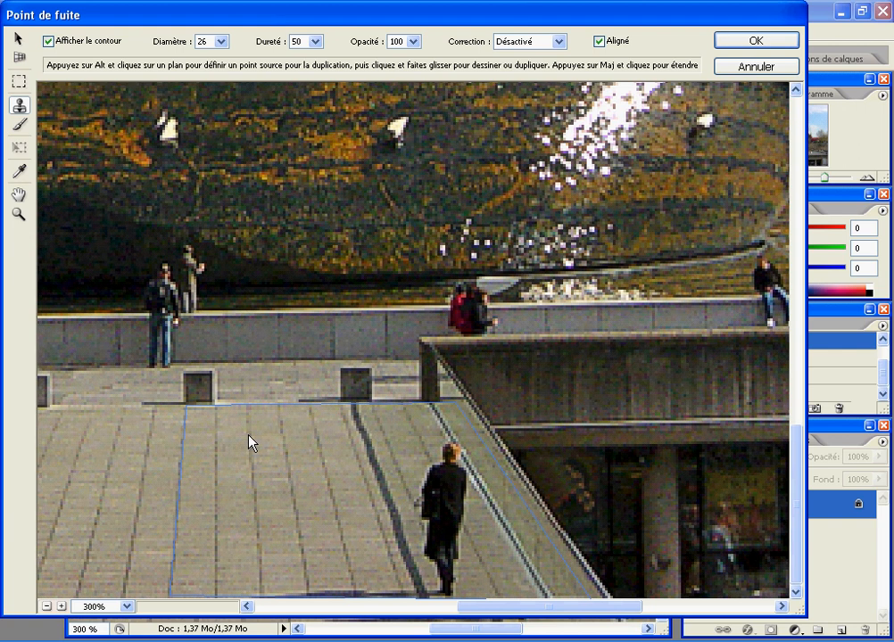
key("alt")
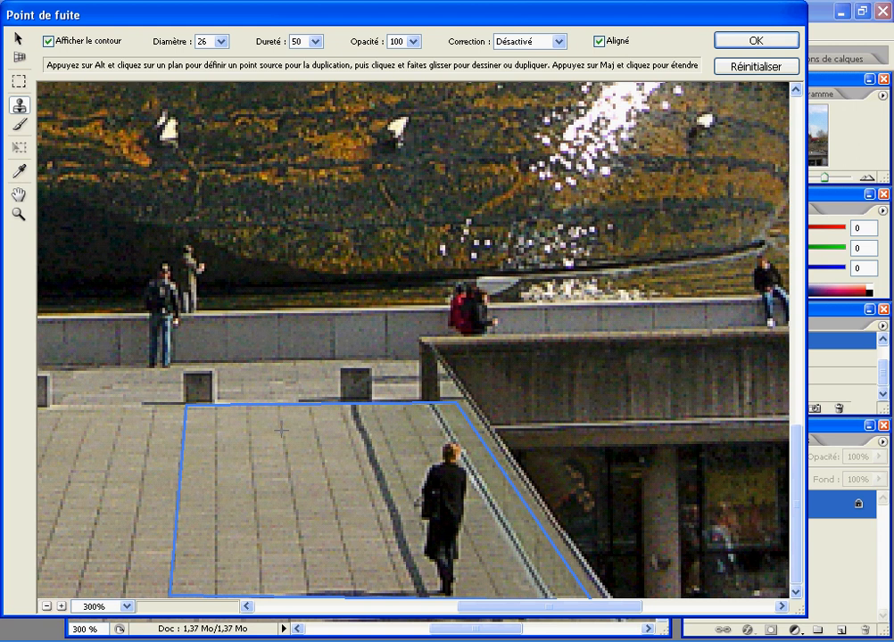
left_click(281, 431, "alt")
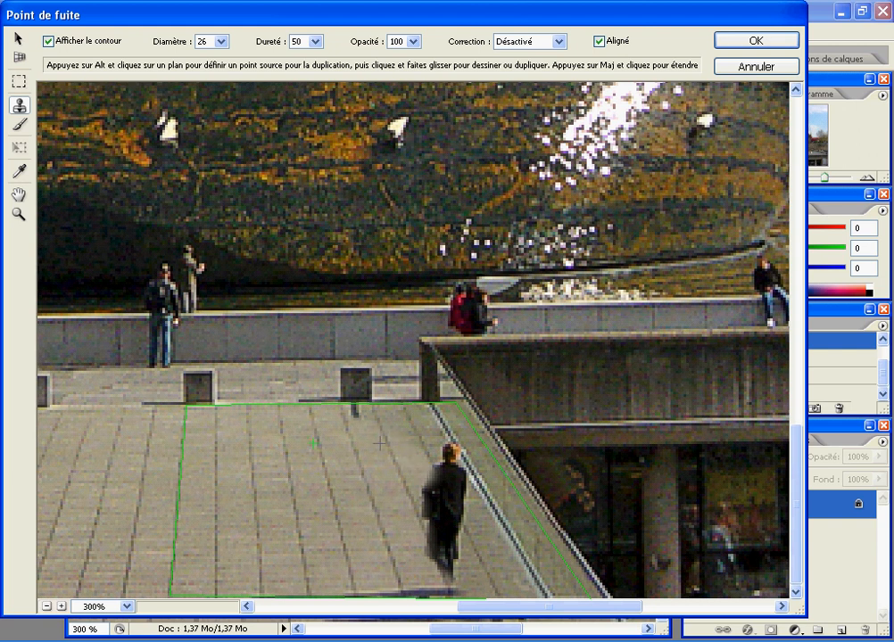
mouse_move(416, 421)
left_mouse_down()
mouse_move(435, 491)
mouse_move(419, 552)
left_mouse_up()
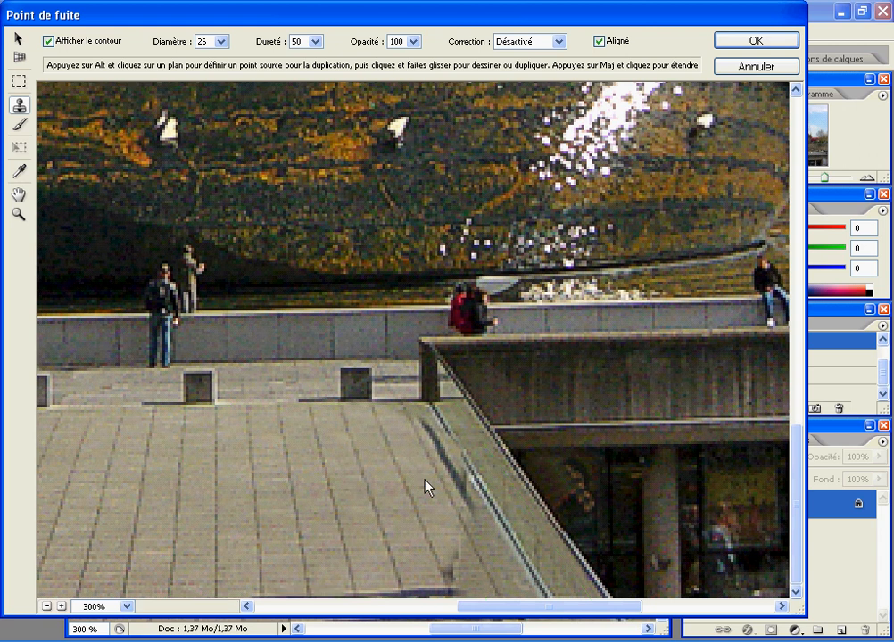
mouse_move(424, 480)
left_mouse_down()
mouse_move(409, 428)
mouse_move(442, 512)
mouse_move(422, 573)
mouse_move(349, 589)
mouse_move(364, 596)
left_mouse_up()
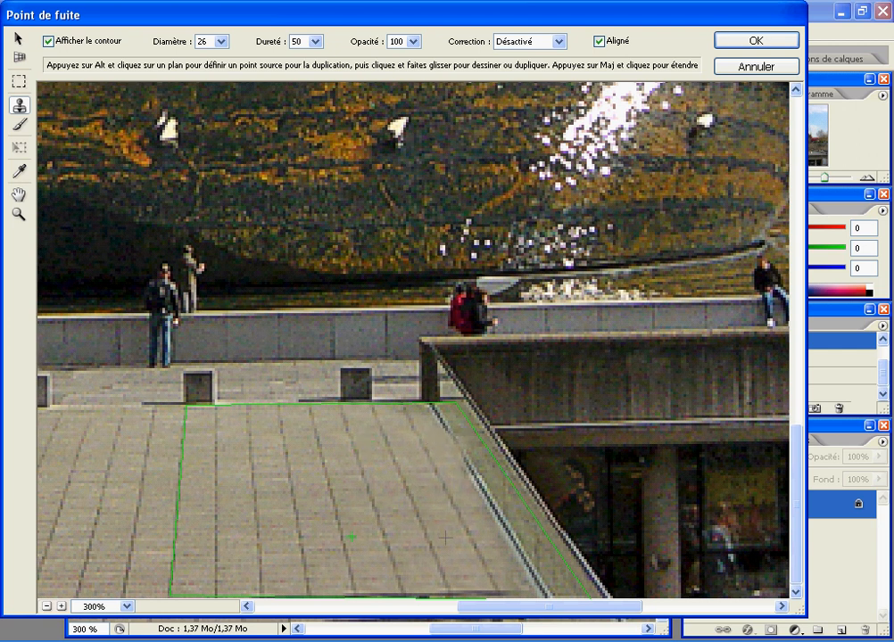
- Stamp clear paving over the remaining traces at the walkway's near edge and along its border line, and apply the Vanishing Point filter
key("alt")
left_click(517, 543, "alt")
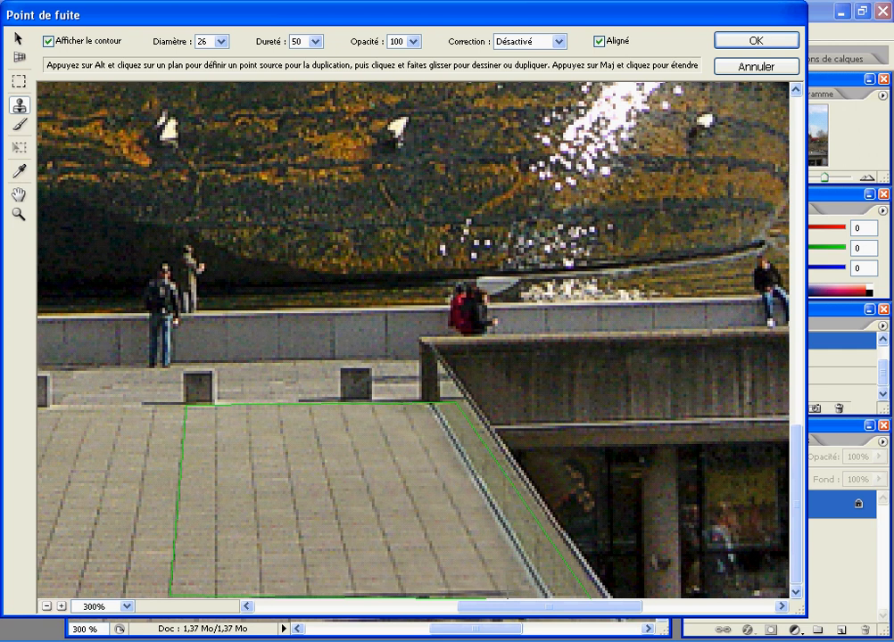
key("alt")
left_click(336, 517, "alt")
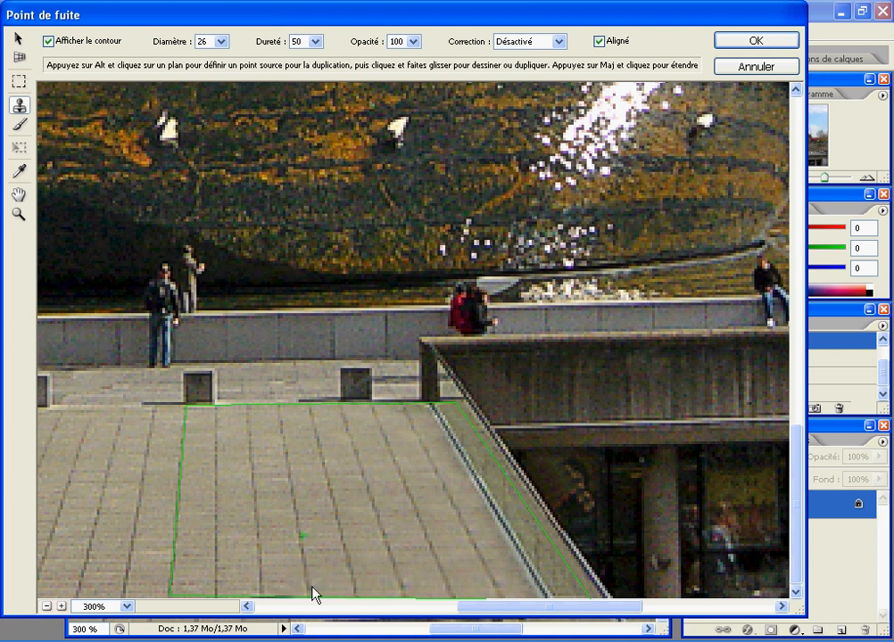
left_click(754, 38)
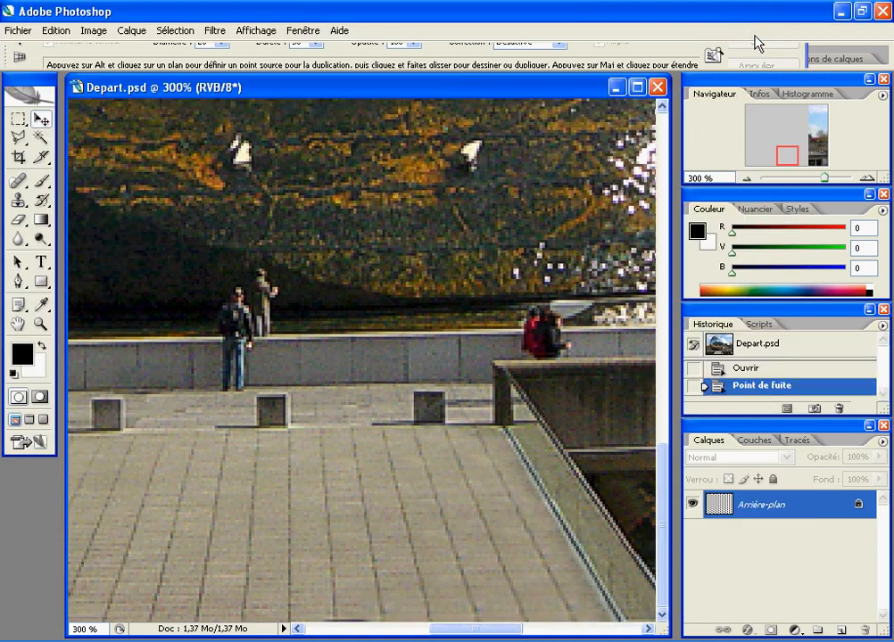
- Enlarge the canvas to 100 % width and 150 % height, anchoring the photo at top centre so the blank area falls below it
left_click(39, 324)
key("ctrl+0")
double_click(39, 324)
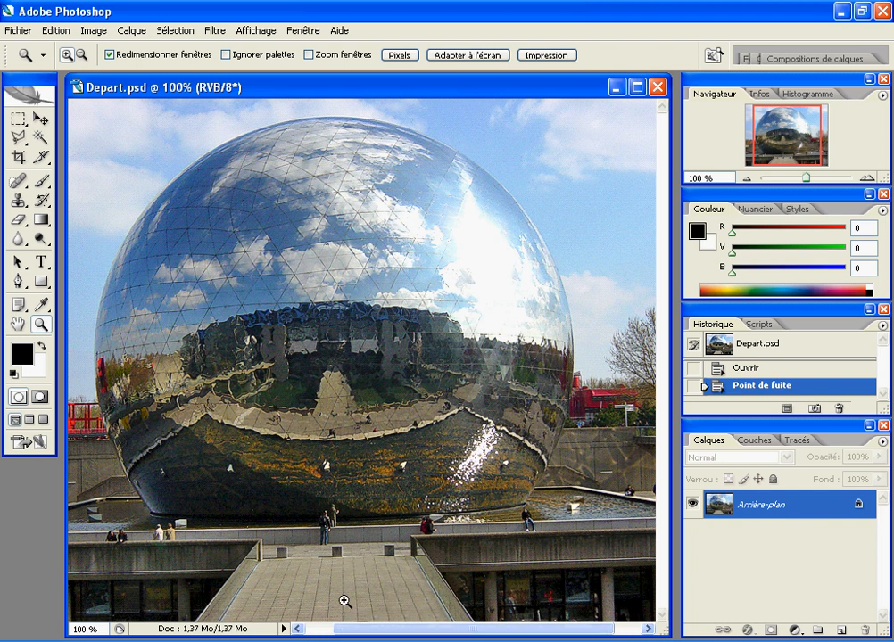
left_click(92, 30)
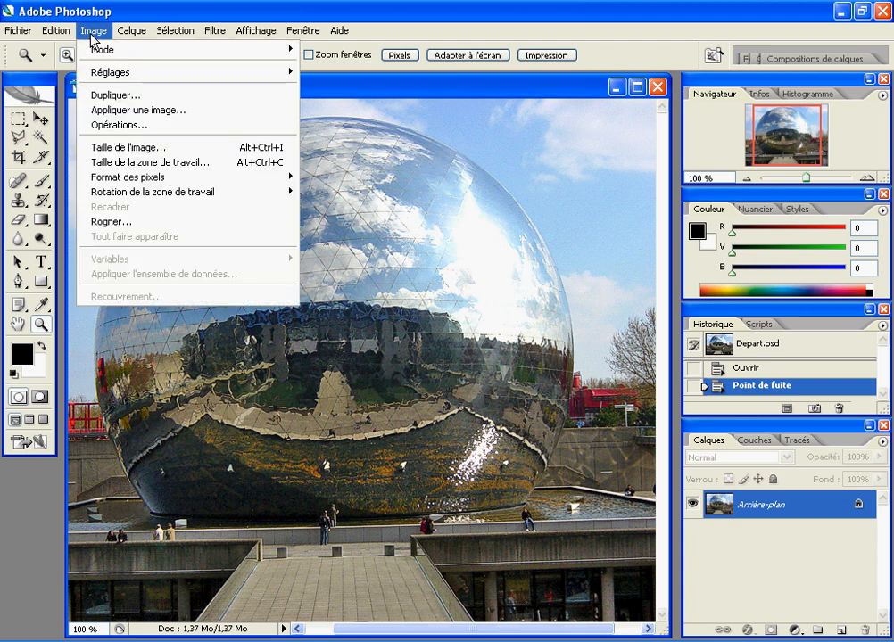
left_click(150, 163)
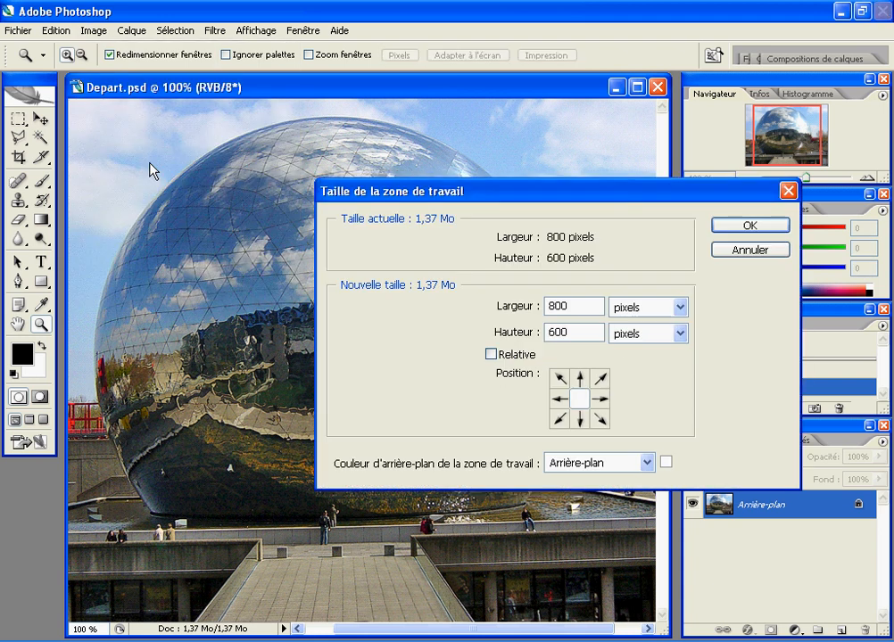
left_click(634, 312)
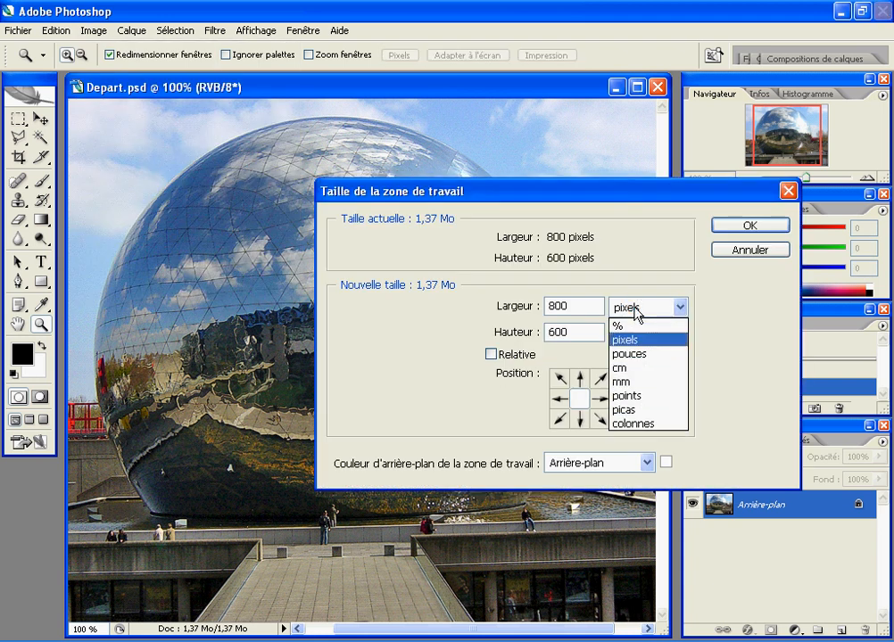
left_click(628, 327)
double_click(584, 332)
type("150")
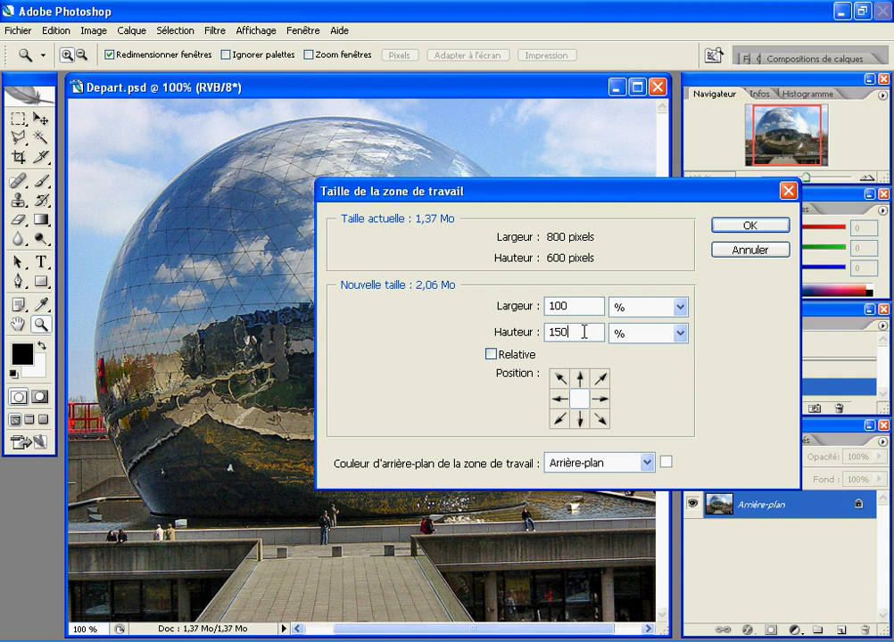
left_click(580, 378)
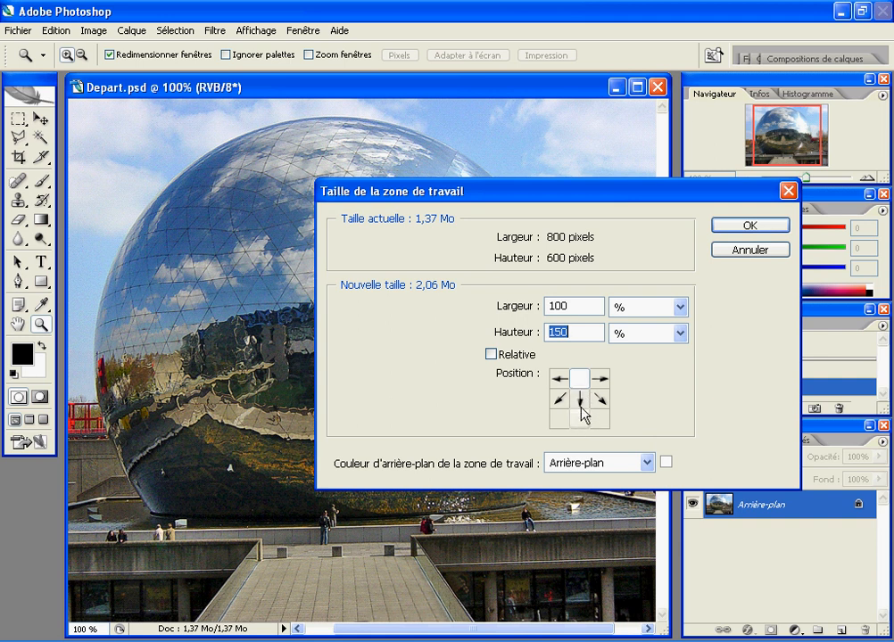
left_click(748, 225)
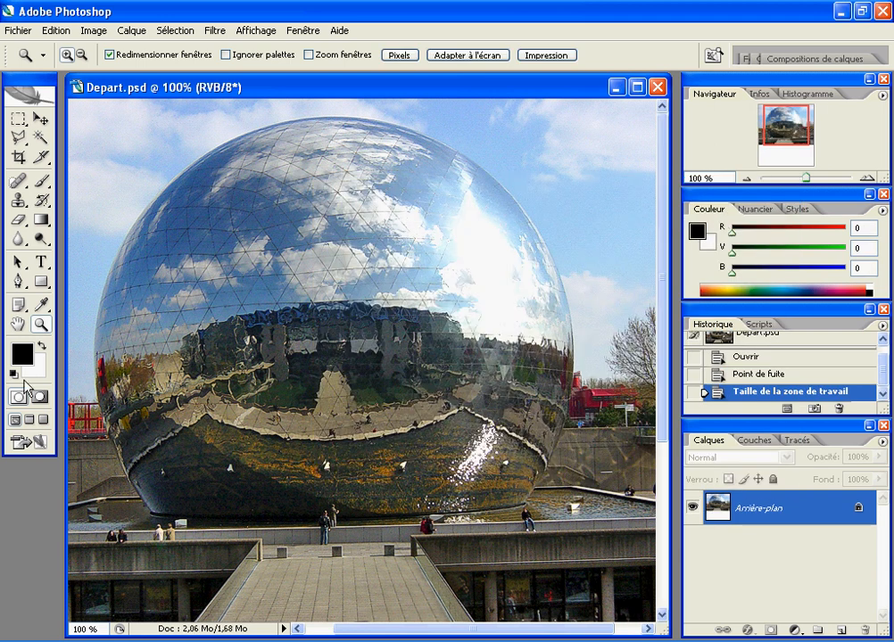
- Reopen the Vanishing Point filter and move the existing perspective plane to the far left corner of the walkway
double_click(18, 327)
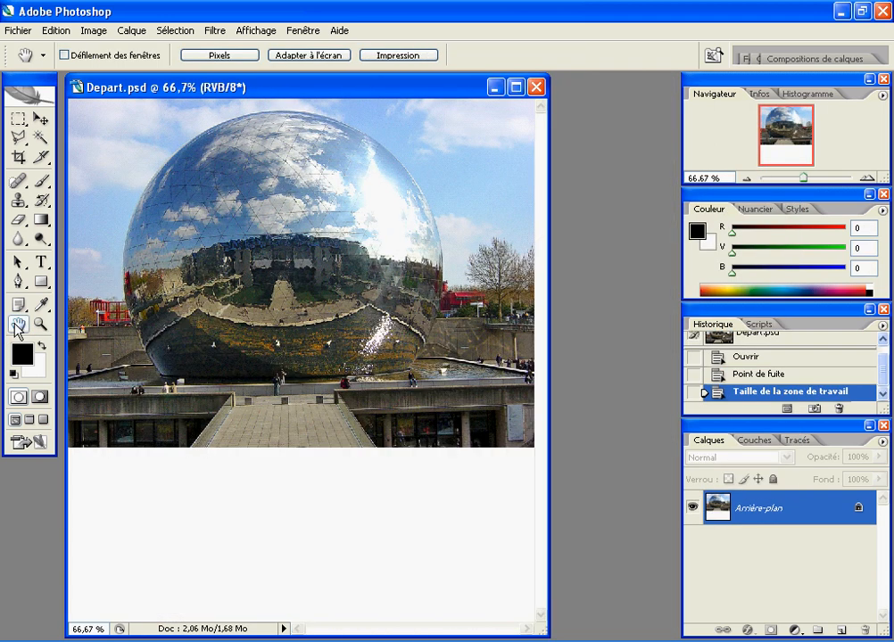
left_click_drag(317, 90, 392, 98)
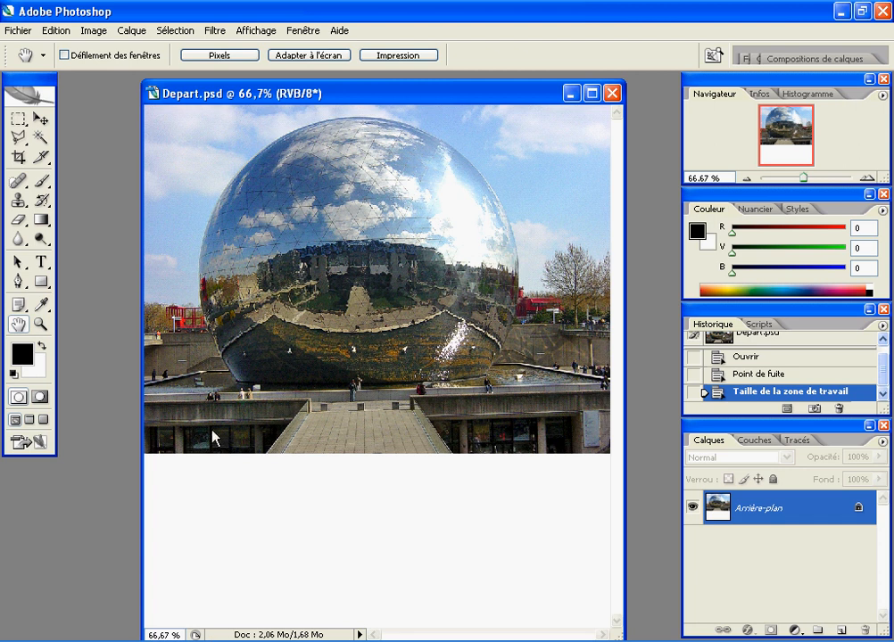
left_click(212, 31)
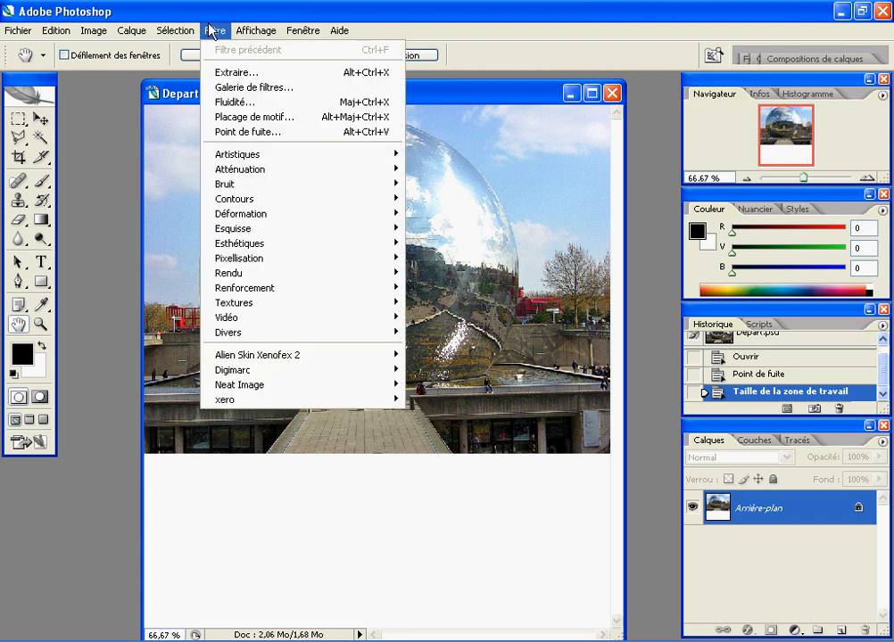
left_click(252, 132)
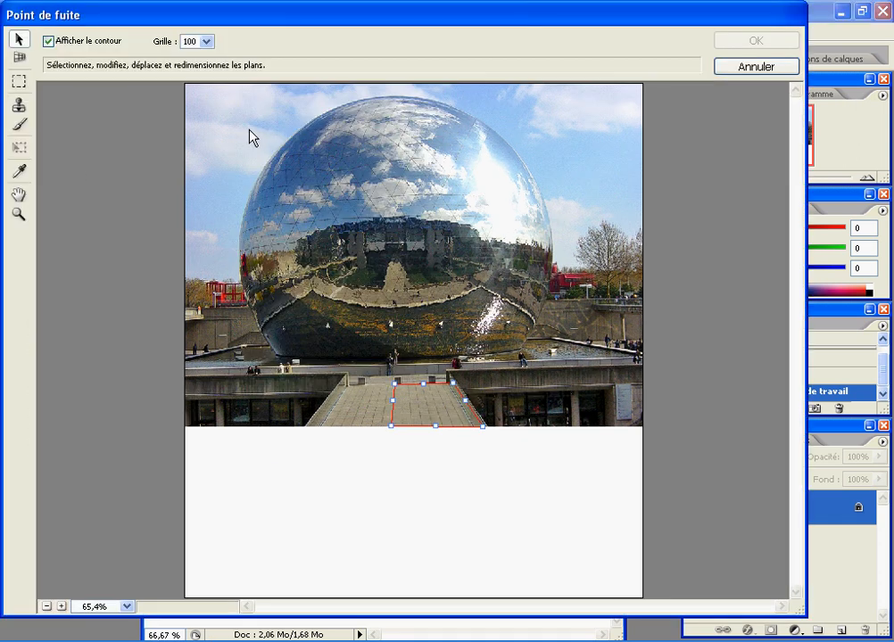
left_click_drag(410, 393, 352, 378)
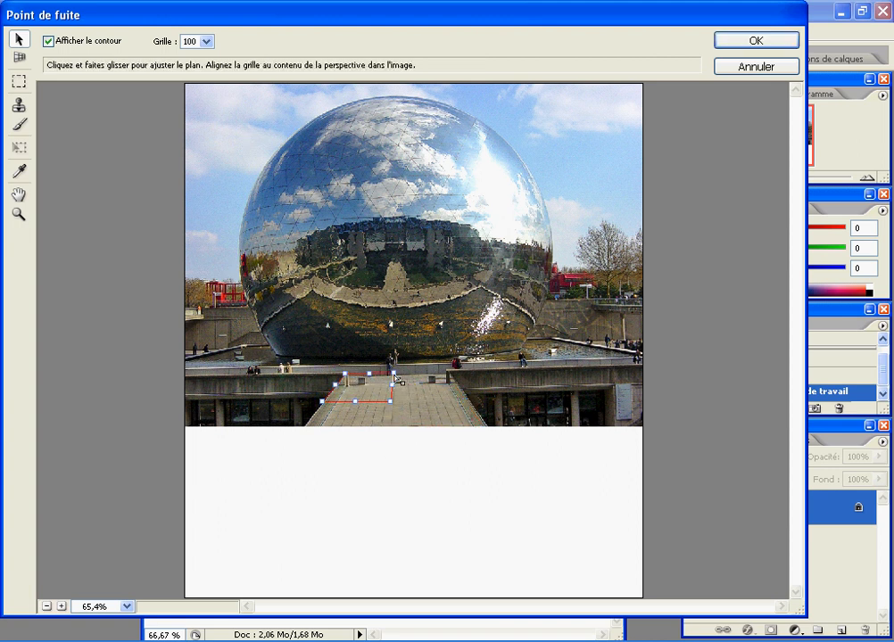
- Fit the plane's other three corners to the walkway's outer edges, from the far right post down to the photo's lower edge
key("z")
left_click(395, 377)
left_click(386, 382)
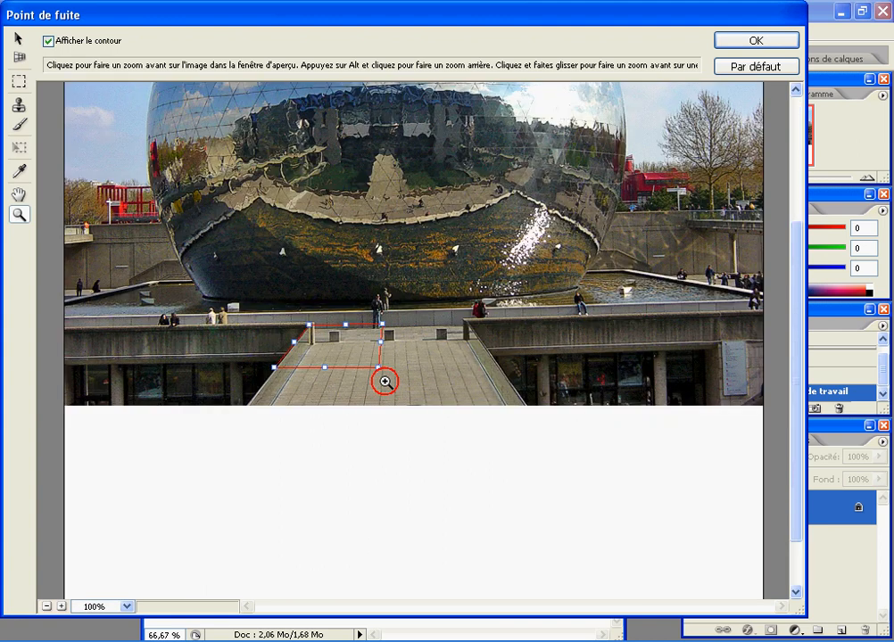
left_click(380, 330)
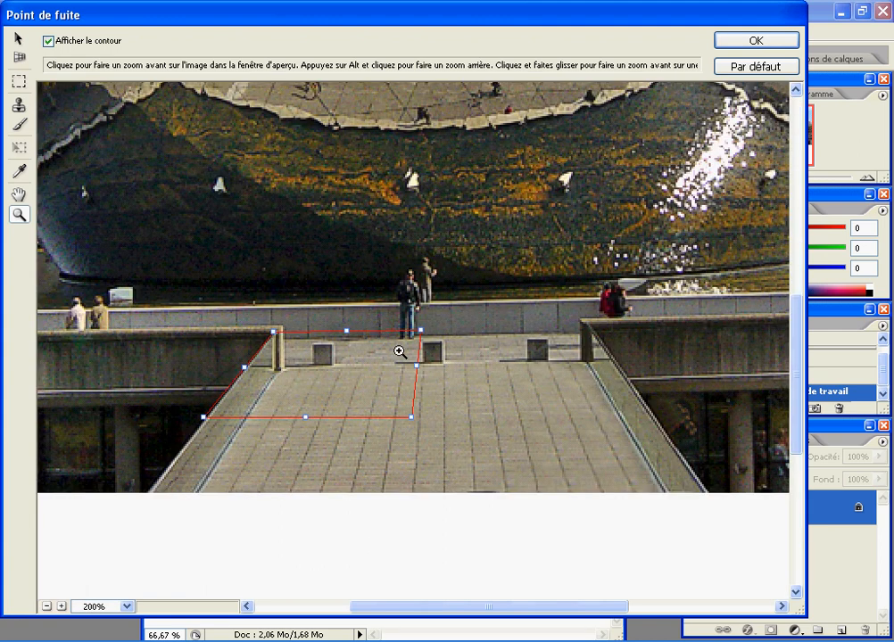
key("v")
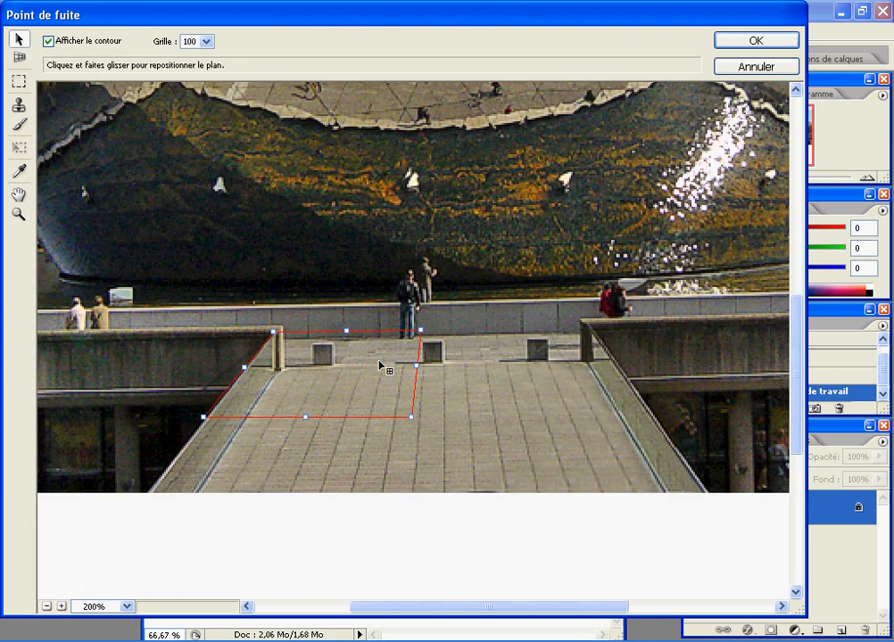
left_click_drag(421, 331, 588, 325)
left_click_drag(411, 417, 707, 497)
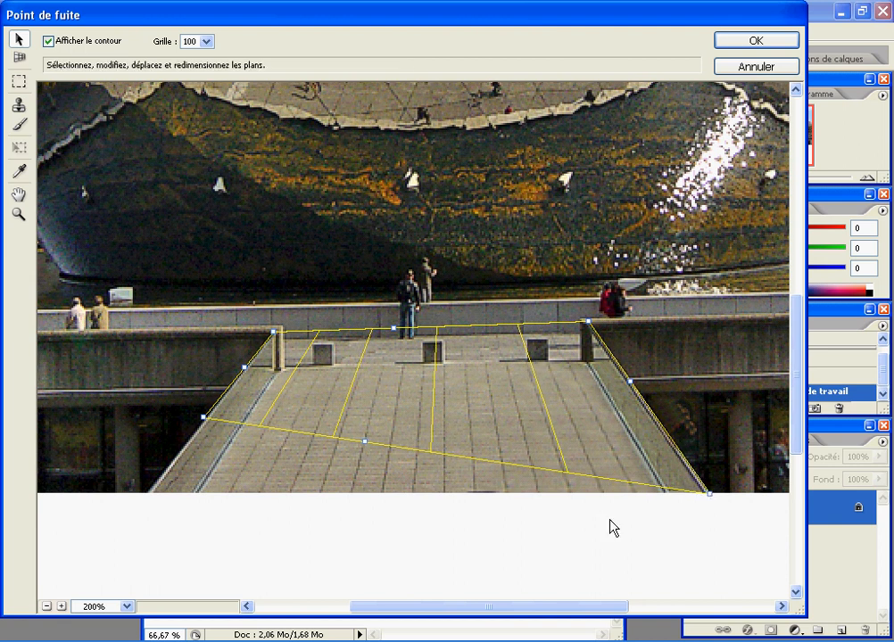
left_click_drag(203, 417, 150, 495)
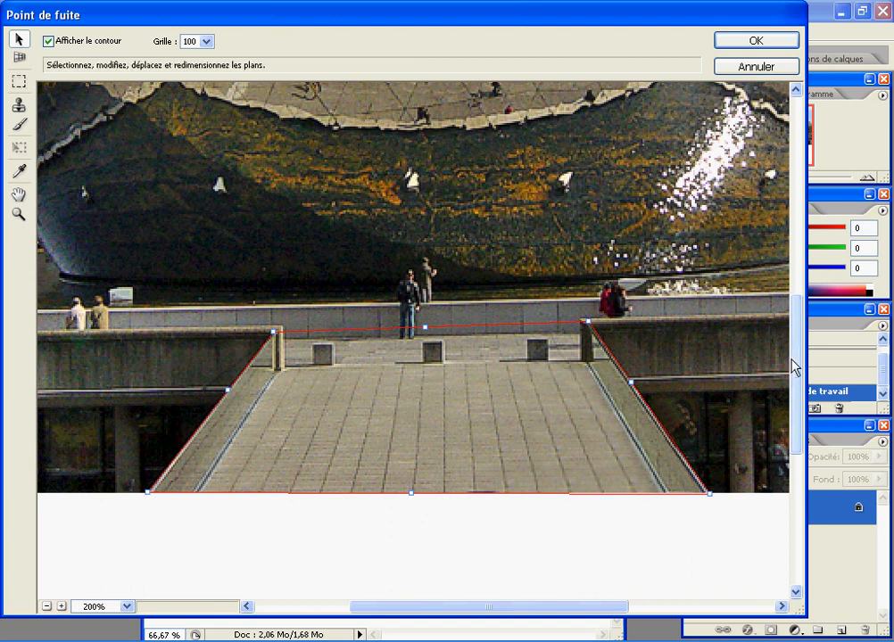
- Extend the near side of the perspective plane down through the blank canvas, past its lower edge
left_click_drag(797, 343, 809, 413)
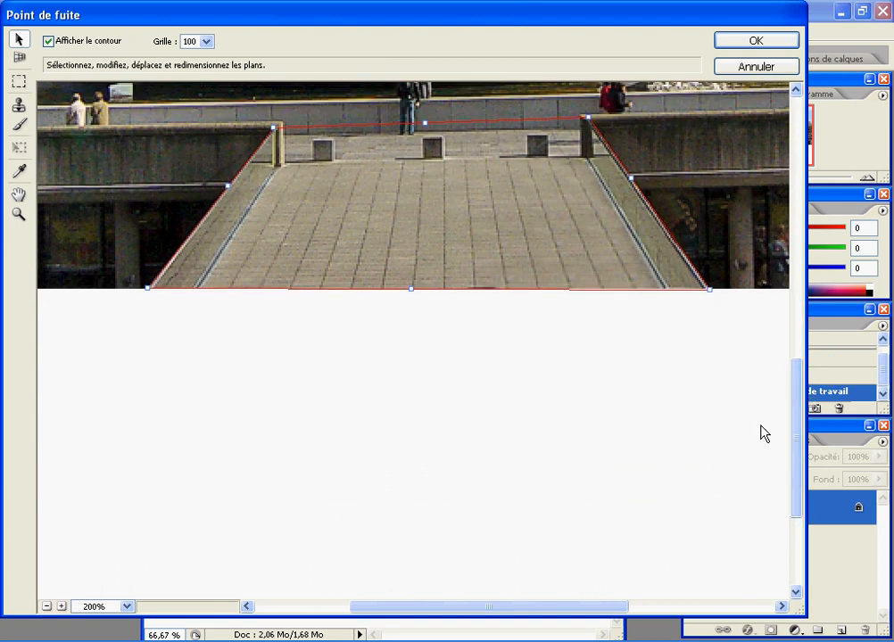
key("z")
left_click(381, 295, "alt")
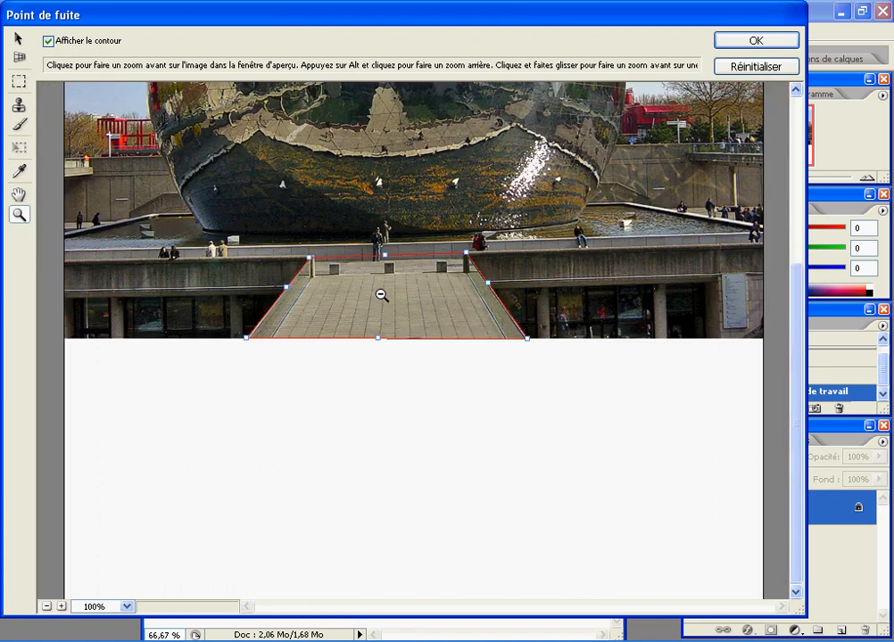
key("v")
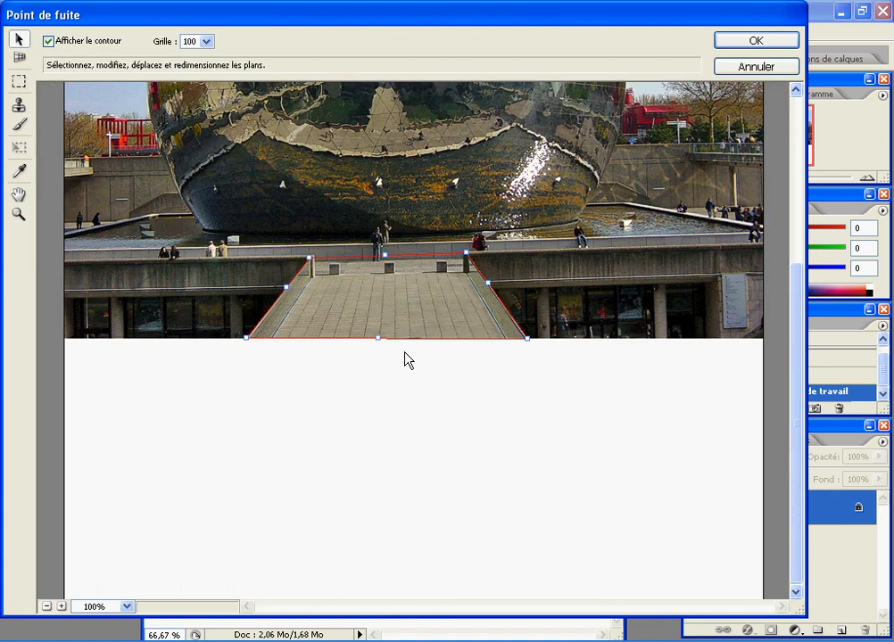
left_click_drag(795, 560, 792, 576)
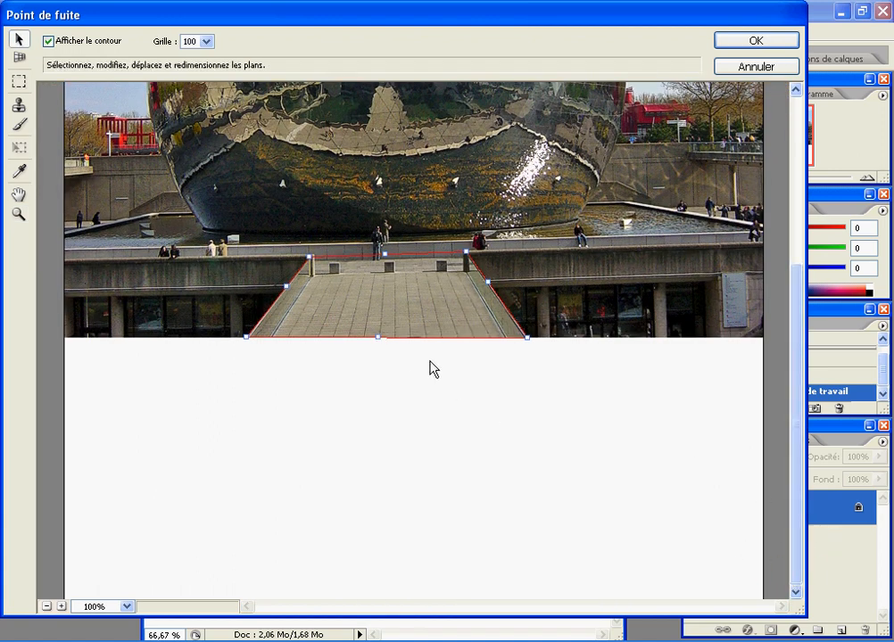
left_click_drag(376, 337, 391, 616)
left_click(67, 567)
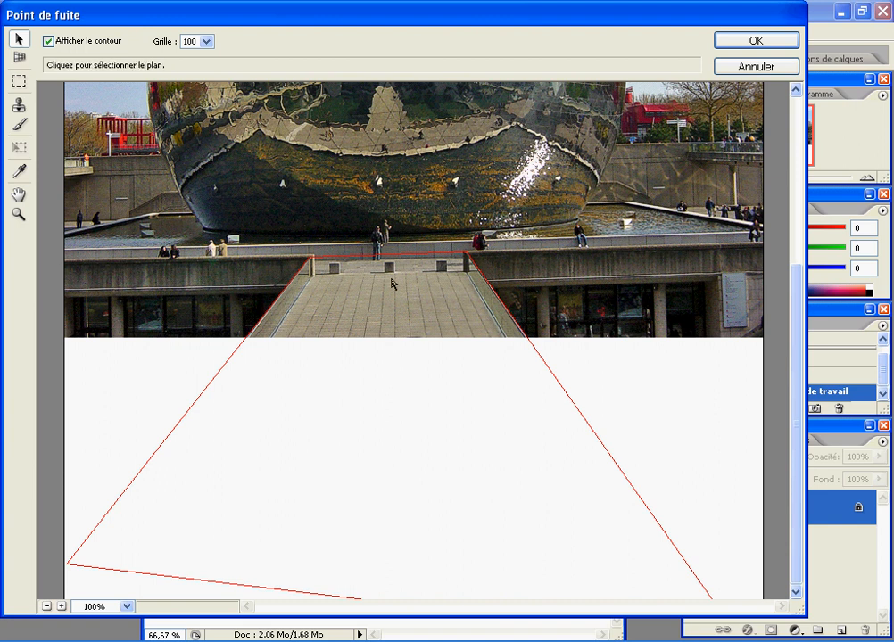
- Sample paving near the walkway's far left corner with the Stamp tool and clone a first band of slabs just below the photo
left_click(17, 105)
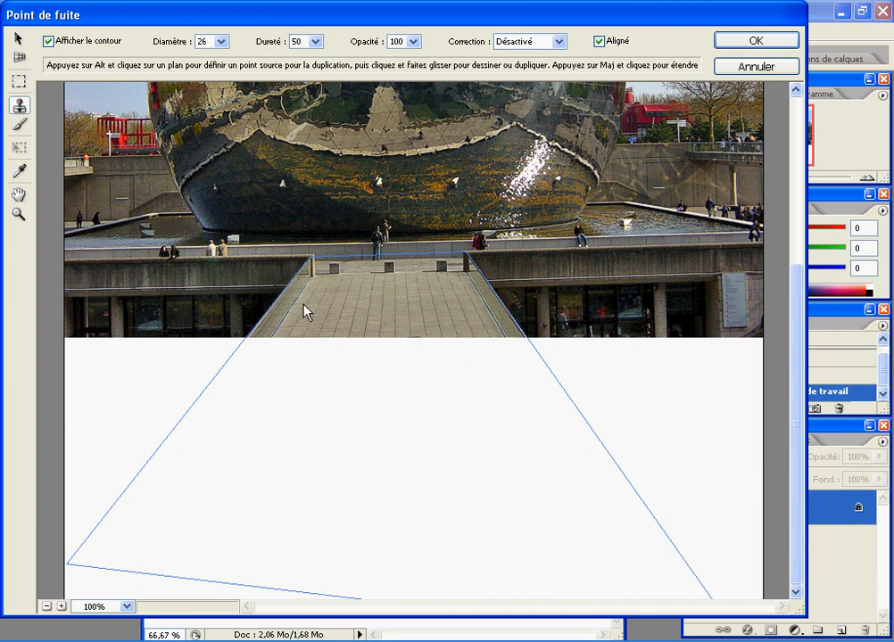
key("alt")
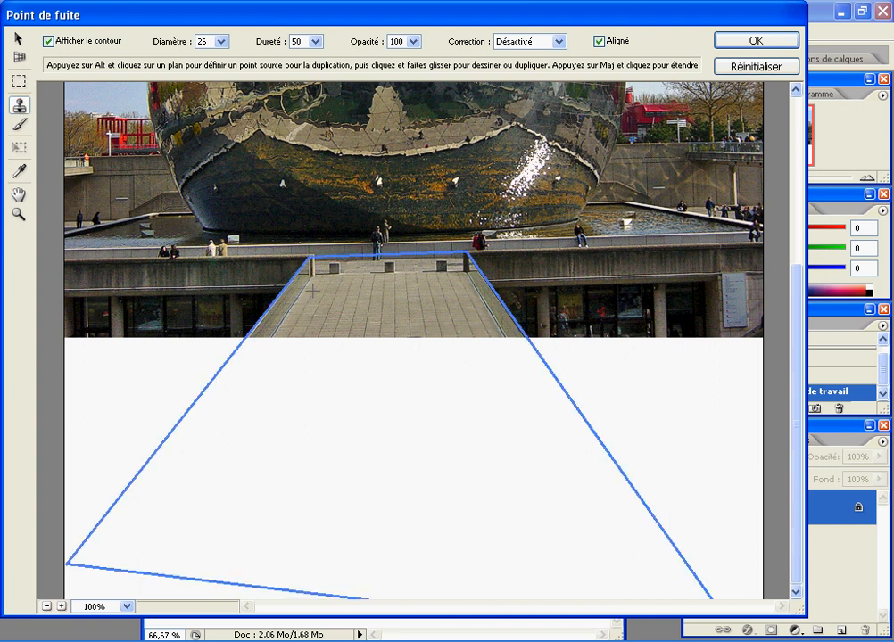
left_click(311, 291, "alt")
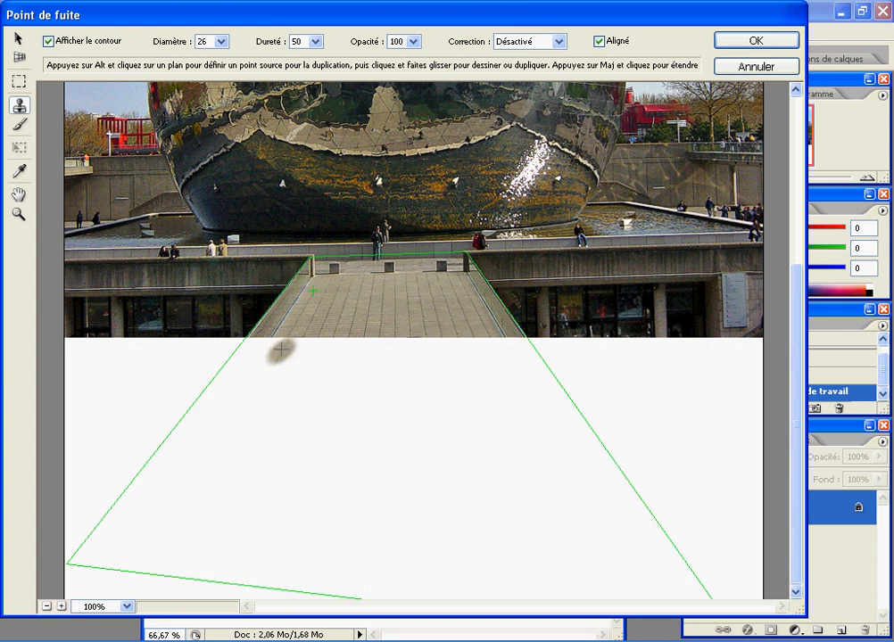
key("z")
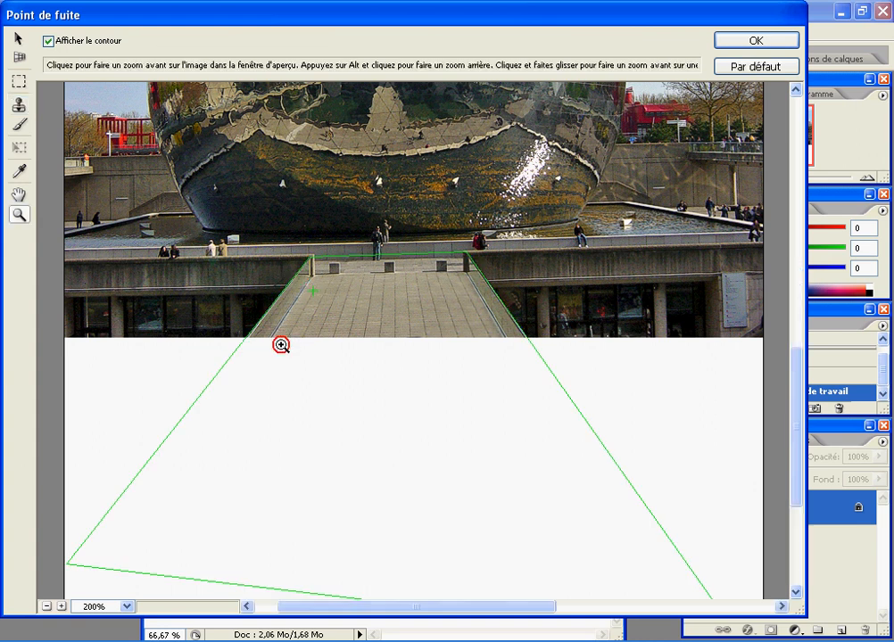
left_click(282, 347)
left_click(420, 338)
key("s")
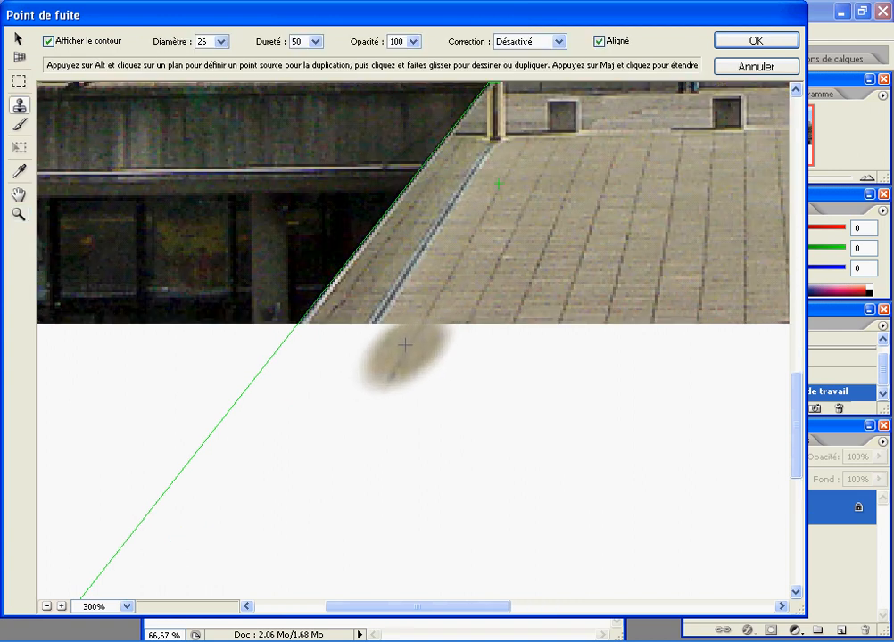
mouse_move(406, 345)
left_mouse_down()
mouse_move(640, 336)
mouse_move(714, 351)
left_mouse_up()
- Clone the paving and both walkway borders across the plane's full width and down into the blank canvas
key("z")
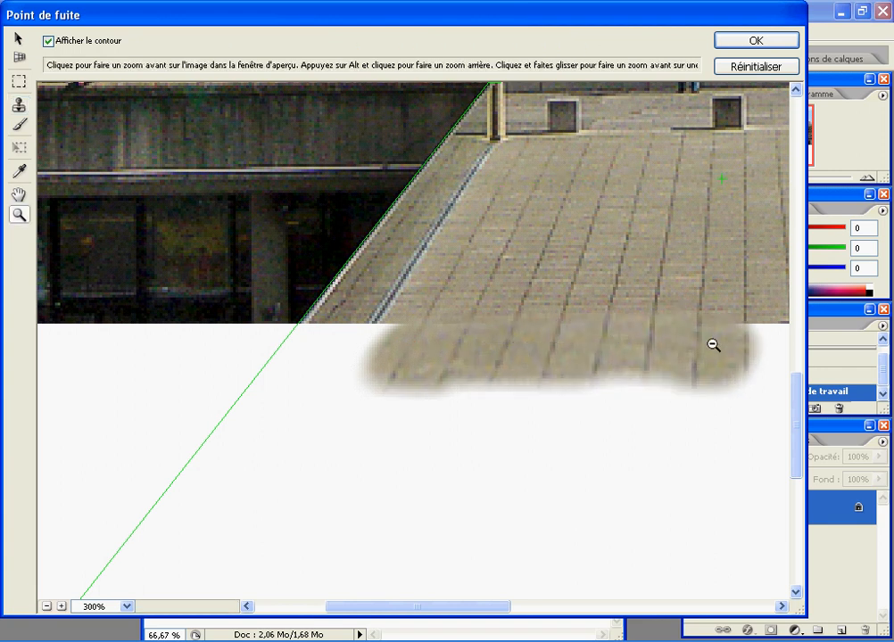
left_click(714, 345, "alt")
key("s")
left_click_drag(442, 345, 635, 334)
left_click_drag(485, 339, 131, 353)
mouse_move(241, 357)
left_mouse_down()
mouse_move(130, 415)
mouse_move(128, 368)
mouse_move(85, 468)
mouse_move(186, 375)
mouse_move(82, 510)
mouse_move(74, 432)
mouse_move(226, 460)
mouse_move(217, 434)
mouse_move(123, 536)
mouse_move(267, 379)
mouse_move(294, 375)
mouse_move(250, 402)
mouse_move(541, 355)
left_mouse_up()
mouse_move(705, 384)
left_mouse_down()
mouse_move(758, 500)
mouse_move(732, 562)
mouse_move(713, 580)
mouse_move(651, 484)
mouse_move(627, 394)
mouse_move(665, 428)
mouse_move(450, 418)
mouse_move(339, 375)
mouse_move(232, 429)
mouse_move(435, 468)
mouse_move(670, 486)
mouse_move(696, 549)
mouse_move(670, 578)
mouse_move(430, 557)
mouse_move(62, 553)
mouse_move(58, 504)
mouse_move(228, 565)
mouse_move(119, 607)
mouse_move(375, 515)
mouse_move(332, 591)
mouse_move(457, 633)
mouse_move(372, 569)
mouse_move(330, 580)
mouse_move(786, 559)
mouse_move(699, 617)
mouse_move(703, 595)
left_mouse_up()
- Continue stamping the paving and side borders down to the canvas's lower edge, filling both sides of the perspective plane
left_click_drag(799, 523, 818, 582)
mouse_move(660, 562)
left_mouse_down()
mouse_move(583, 566)
mouse_move(125, 529)
mouse_move(58, 482)
left_mouse_up()
left_click_drag(522, 608, 445, 611)
mouse_move(322, 576)
left_mouse_down()
mouse_move(121, 563)
mouse_move(78, 535)
mouse_move(152, 312)
mouse_move(234, 157)
left_mouse_up()
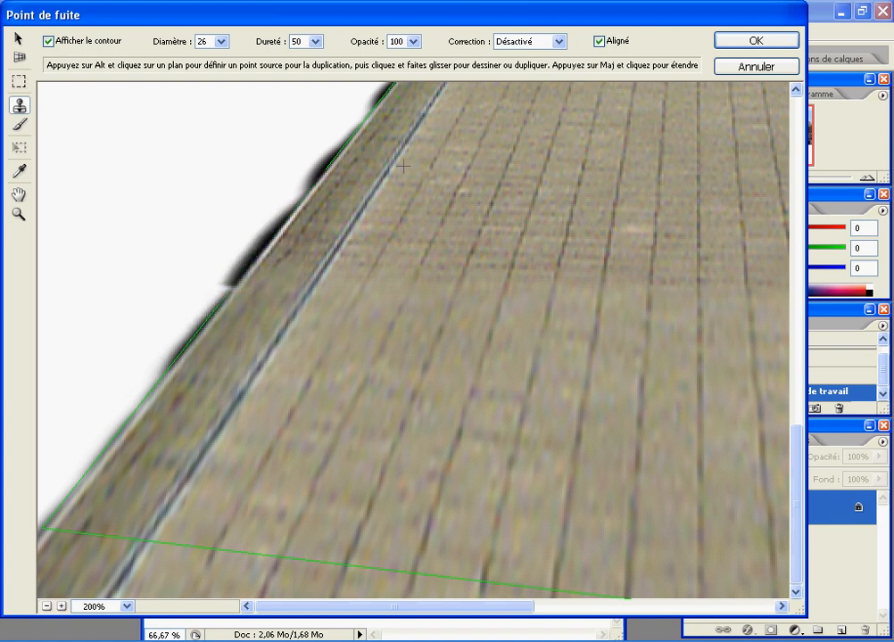
left_click_drag(515, 611, 739, 608)
key("ctrl+z")
mouse_move(473, 361)
left_mouse_down()
mouse_move(510, 357)
mouse_move(602, 473)
mouse_move(449, 454)
mouse_move(607, 540)
mouse_move(444, 282)
mouse_move(322, 130)
left_mouse_up()
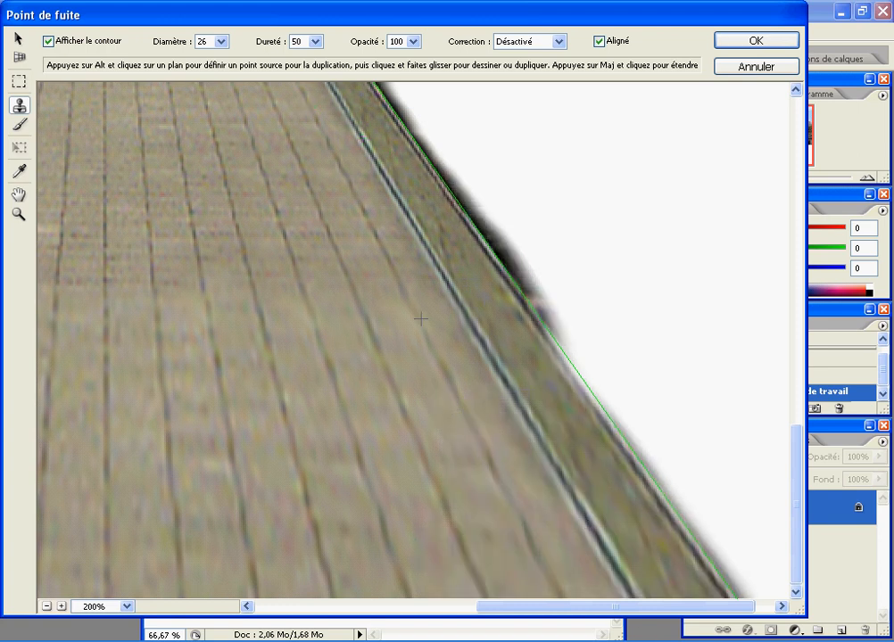
double_click(18, 214)
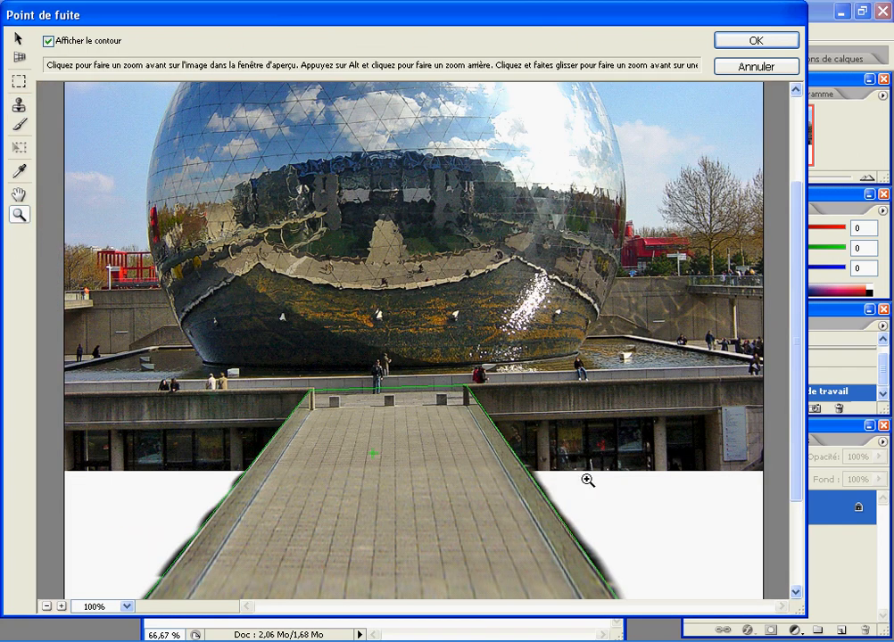
left_click_drag(796, 452, 790, 563)
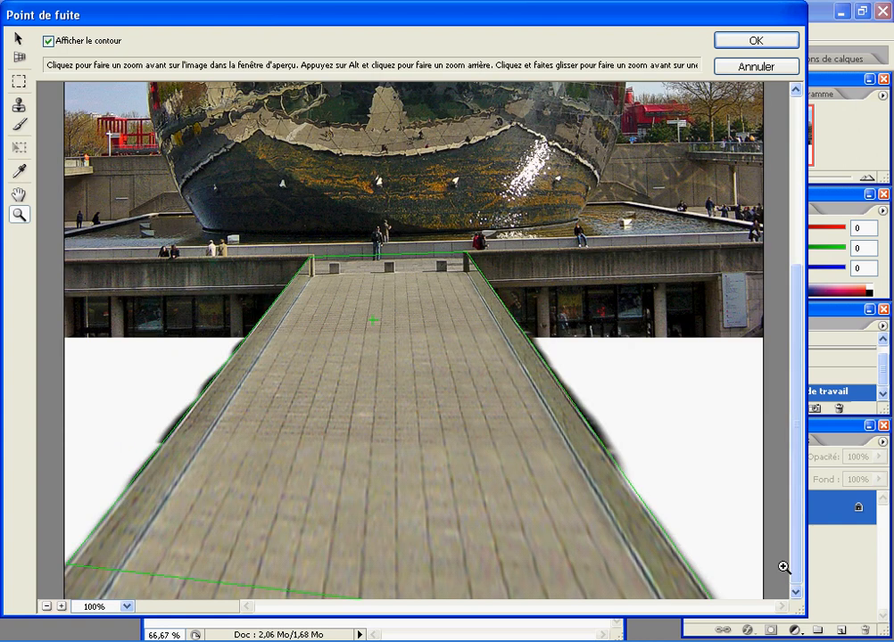
- Apply the Vanishing Point edits, then outline the stray cloned pixels outside the walkway's right border with the Polygonal Lasso and erase them
left_click(751, 41)
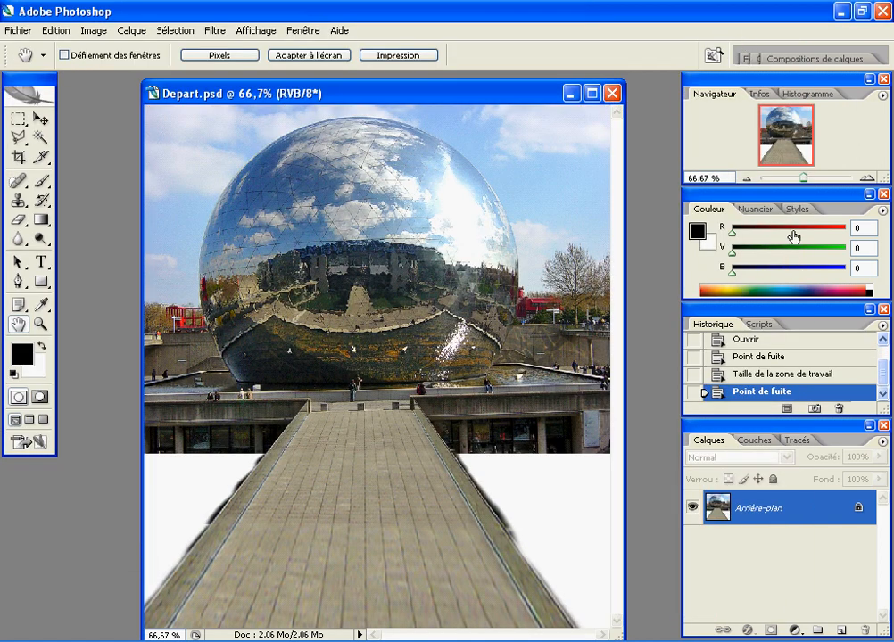
key("l")
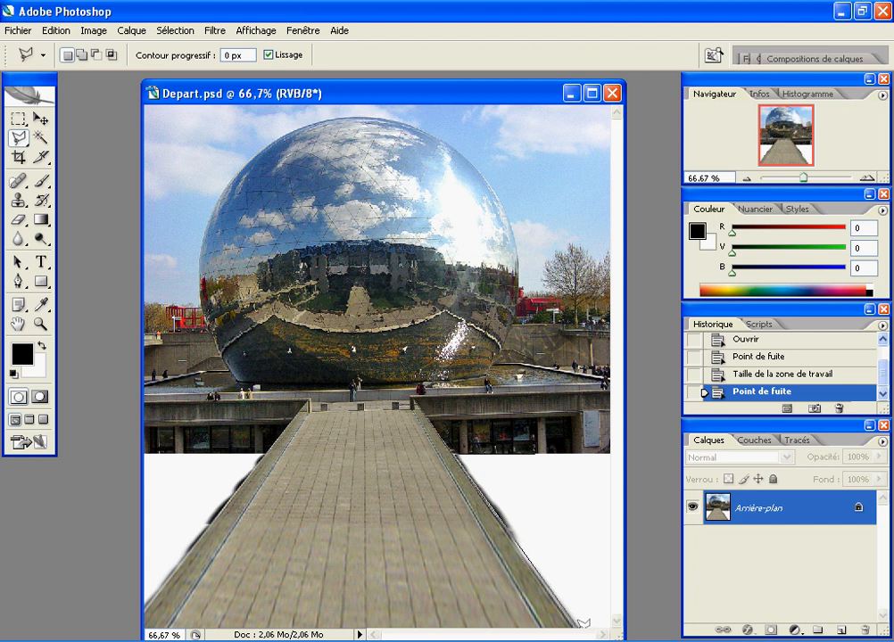
left_click(593, 622)
double_click(573, 480)
key("Delete")
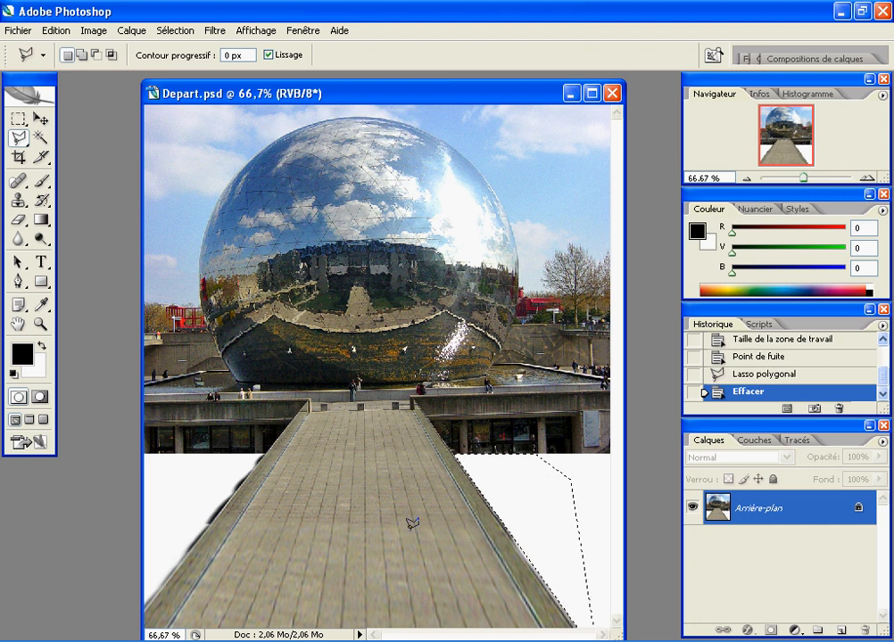
- Outline the stray cloned pixels outside the walkway's left border with the Polygonal Lasso, erase them and clear the selection
left_click(171, 453)
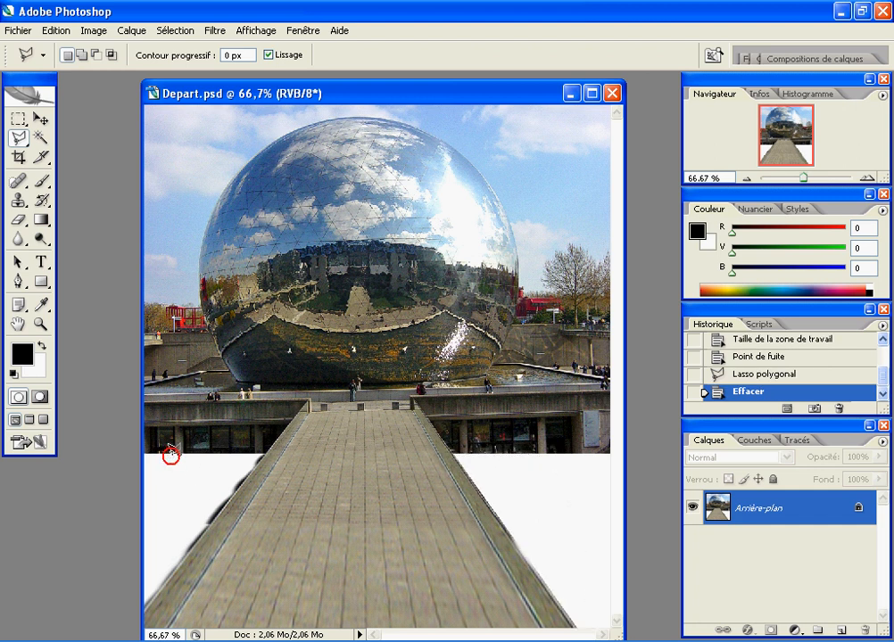
left_click(264, 448)
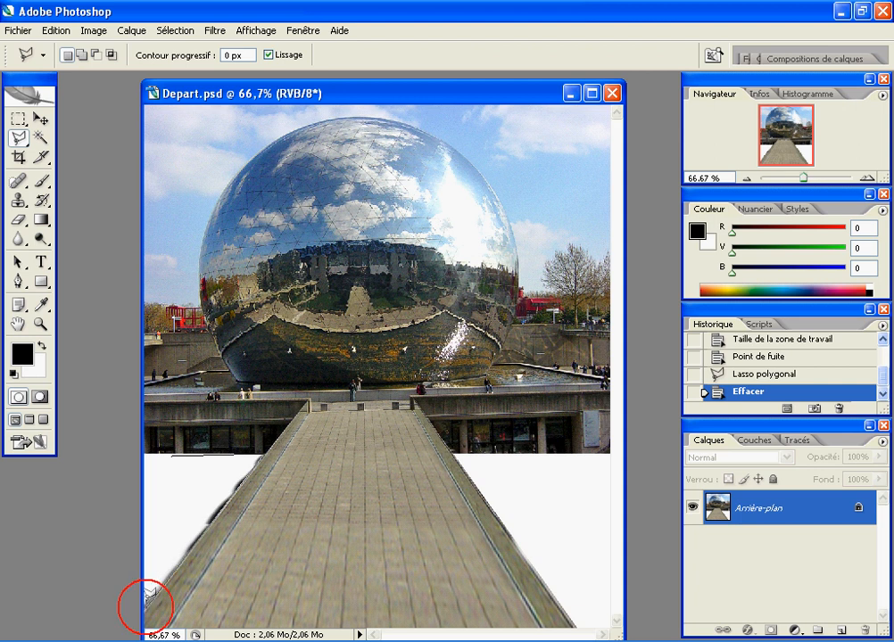
double_click(167, 511)
key("Delete")
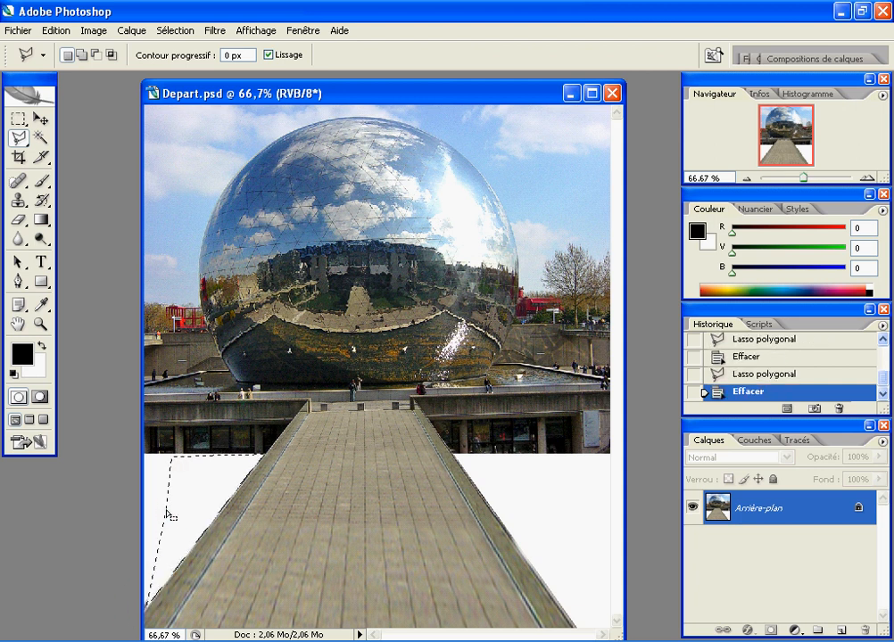
key("ctrl+d")
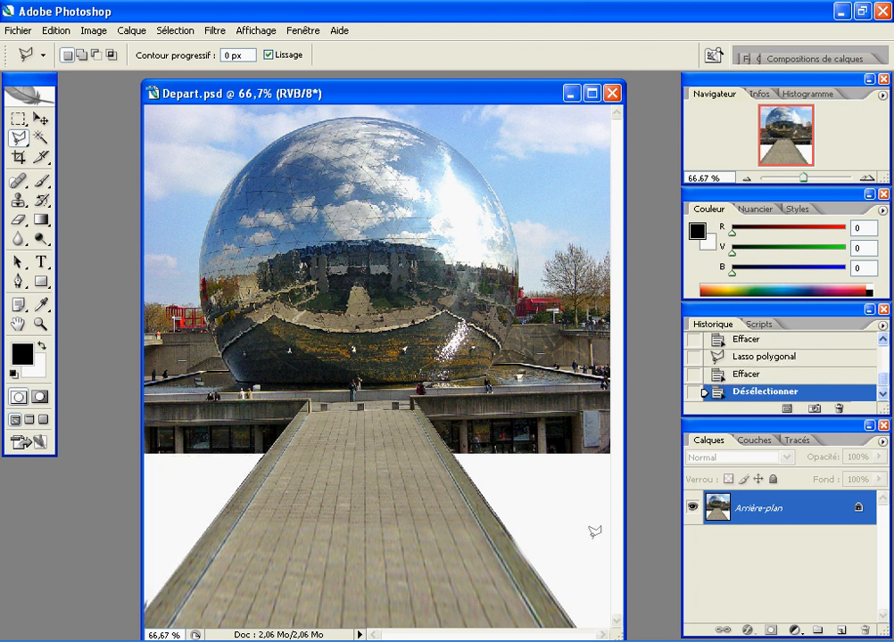
left_click(19, 325)
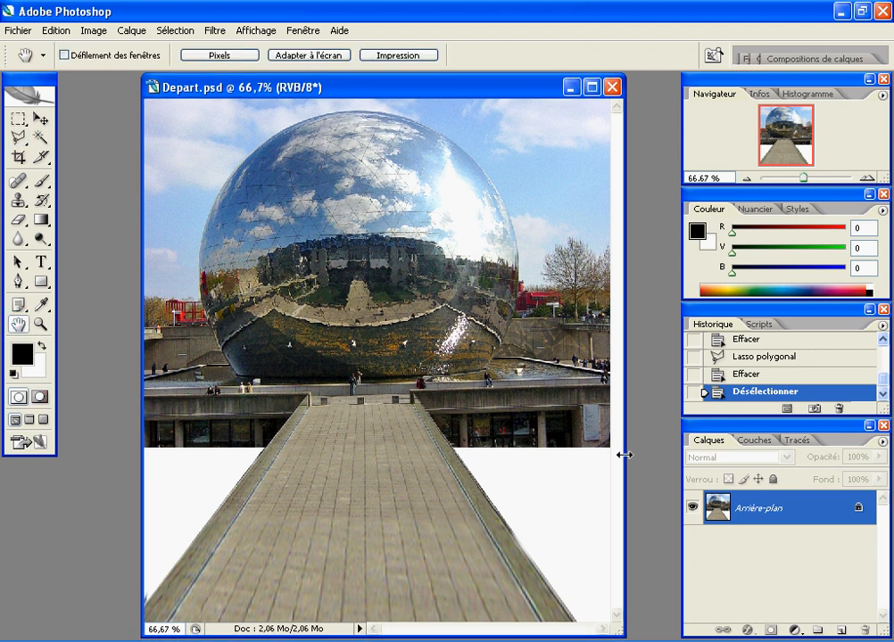